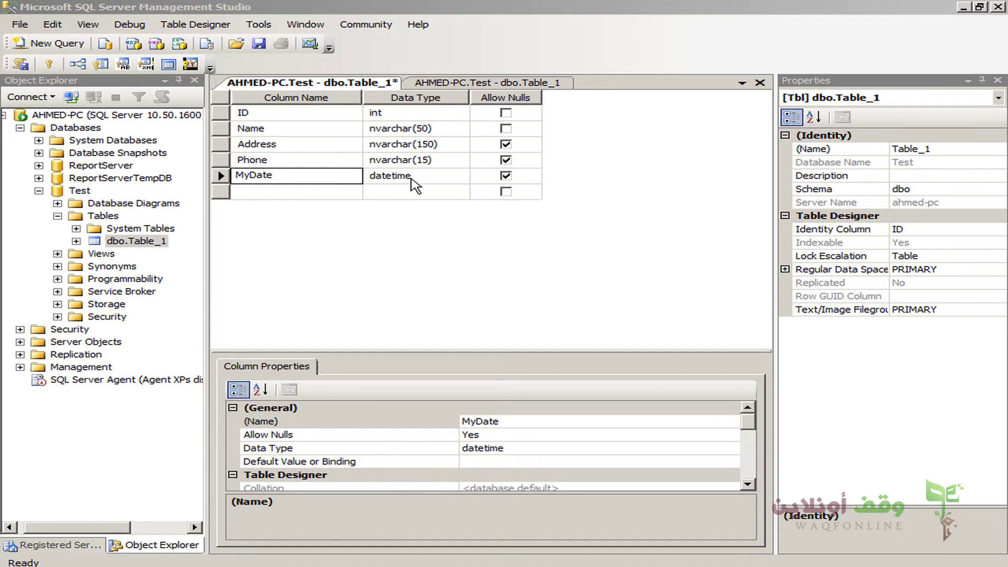
# Delete all three existing rows from the Table_1 data and approve the permanent deletion
pyautogui.click(413, 177)
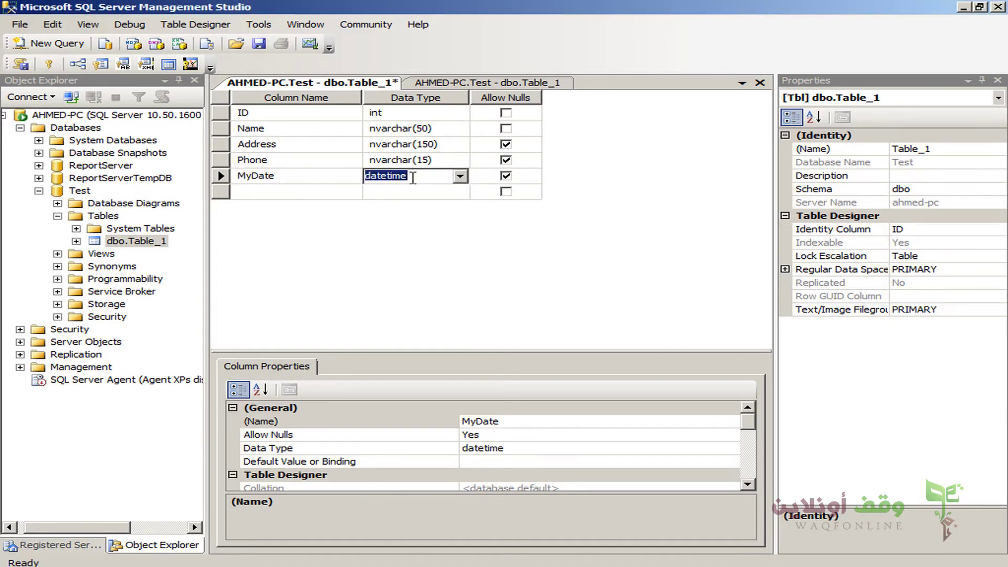
pyautogui.click(460, 84)
pyautogui.moveTo(239, 116); pyautogui.dragTo(241, 148)
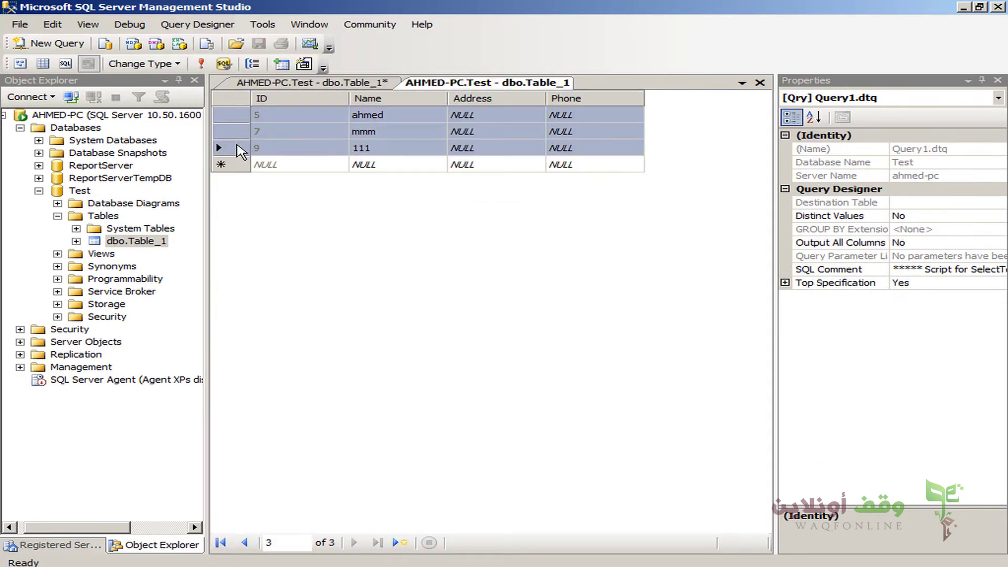
pyautogui.press('Delete')
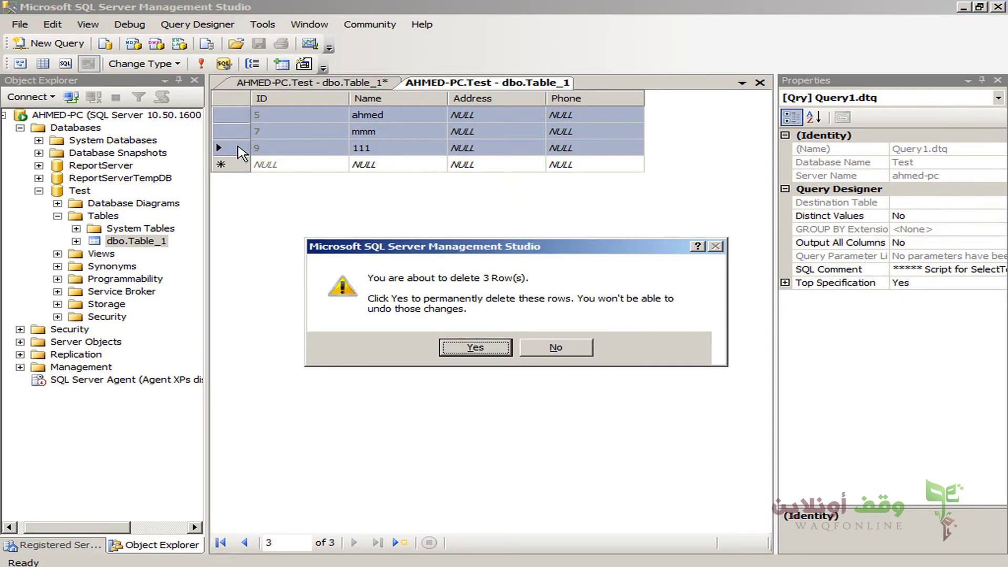
pyautogui.click(470, 342)
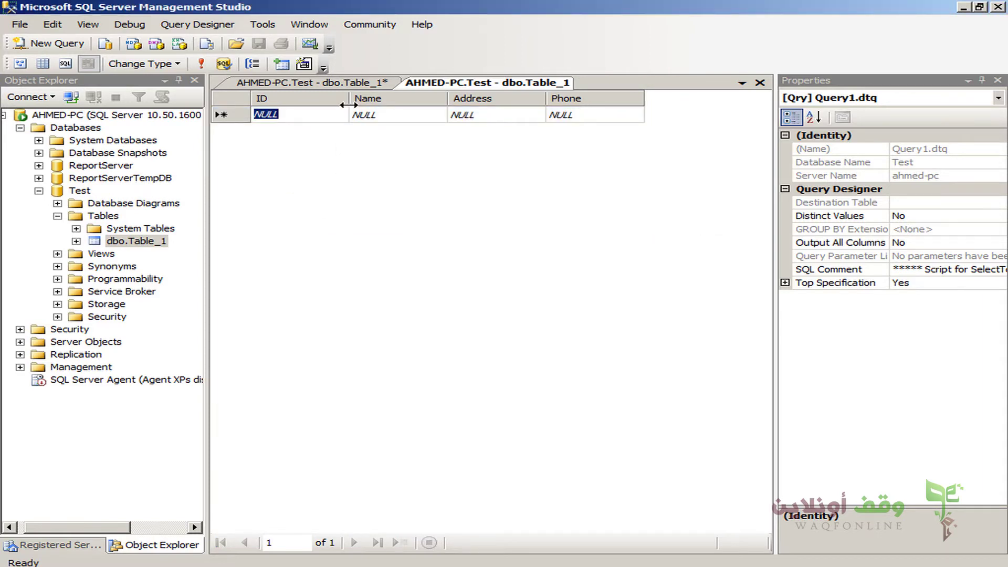
# Set the MyDate column's default value to getdate() in the table design and save the table
pyautogui.click(351, 83)
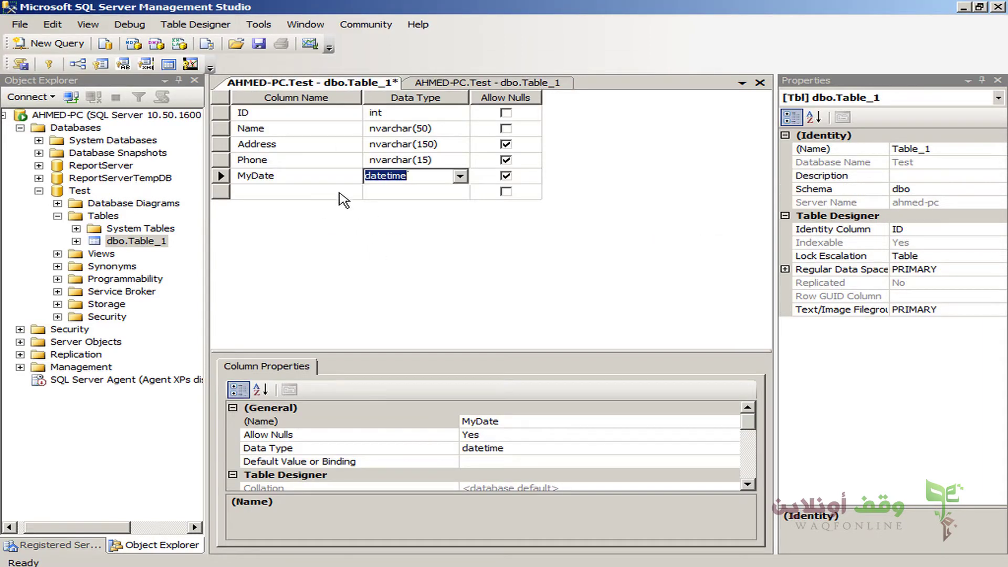
pyautogui.click(375, 462)
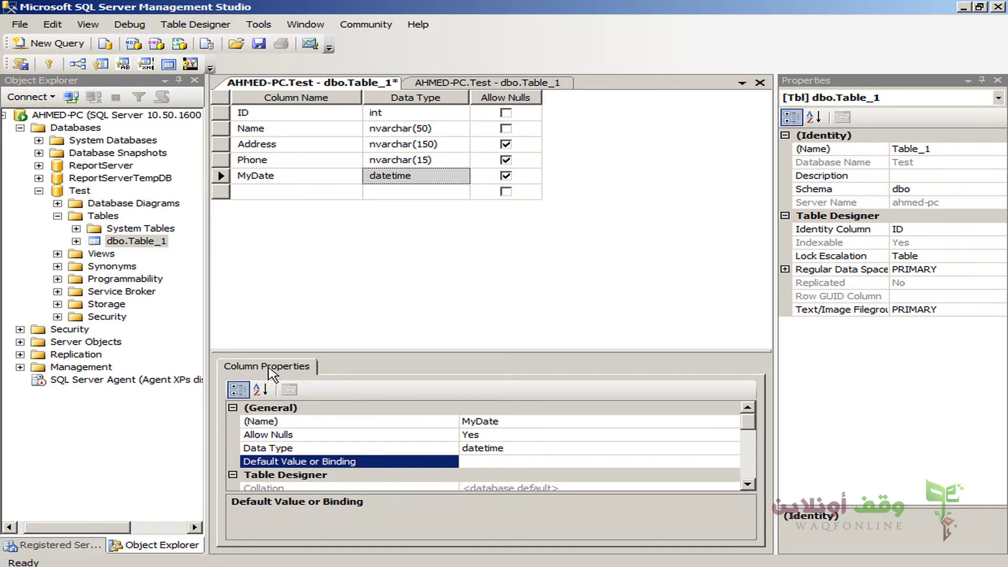
pyautogui.click(286, 176)
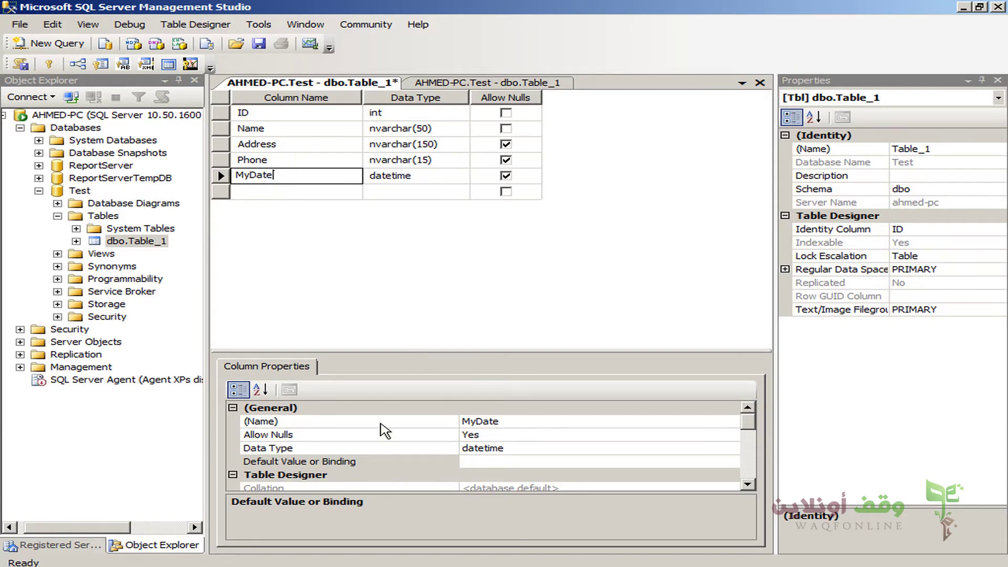
pyautogui.click(404, 462)
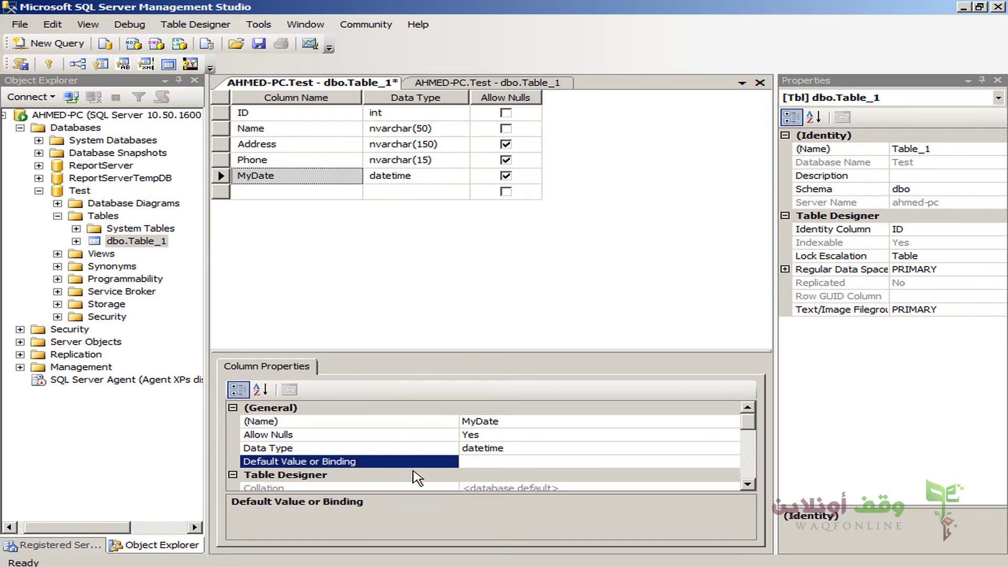
pyautogui.click(469, 460)
pyautogui.write('getdate()')
pyautogui.click(411, 435)
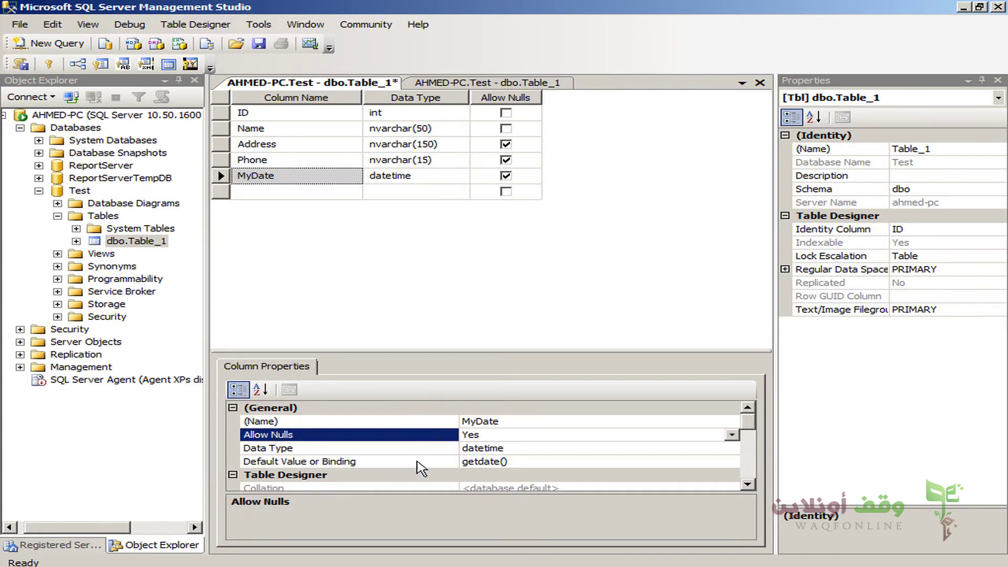
pyautogui.click(258, 44)
# Close the outdated Table_1 data view and reopen the table for editing its top 200 rows
pyautogui.click(459, 84)
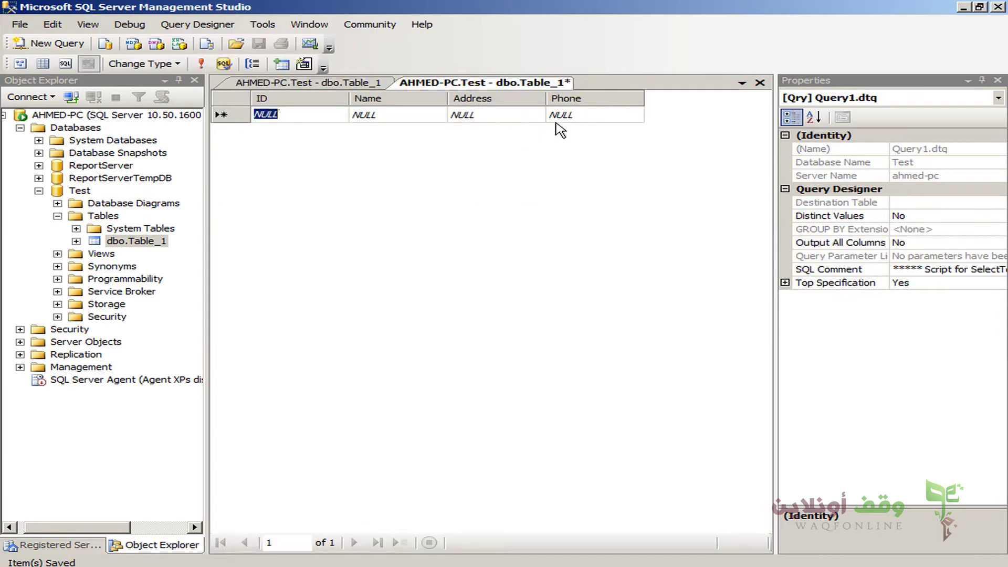
pyautogui.click(759, 83)
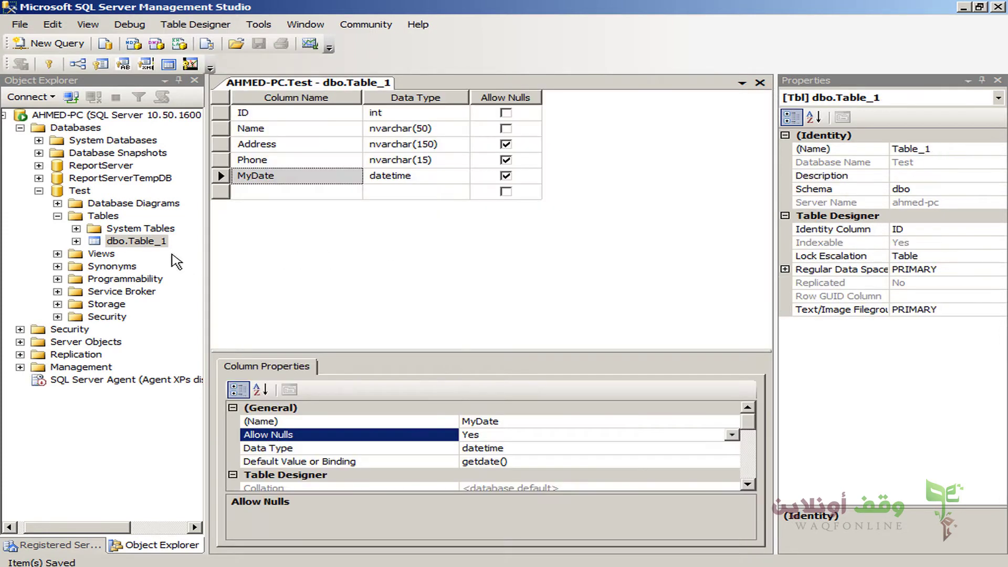
pyautogui.rightClick(151, 243)
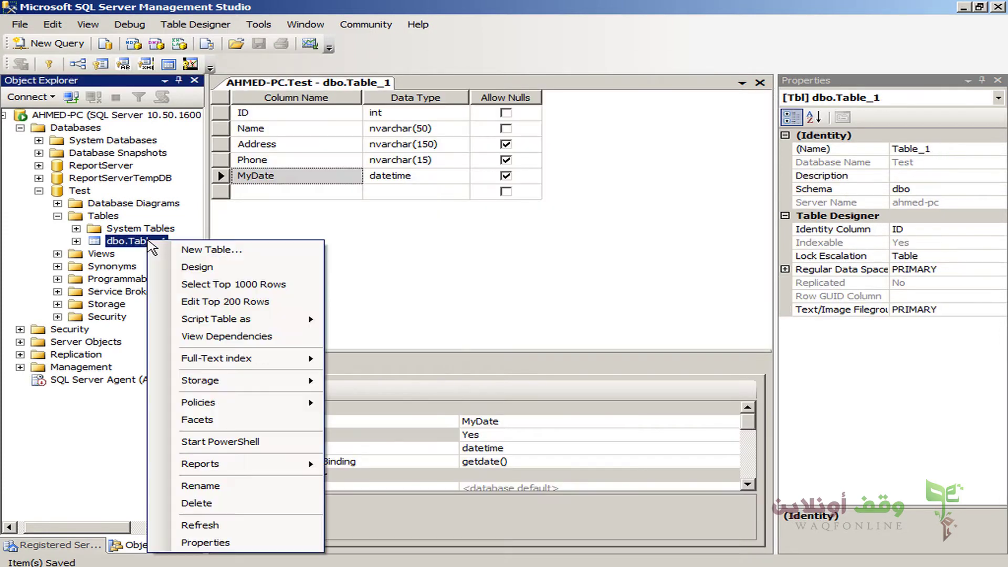
pyautogui.click(210, 302)
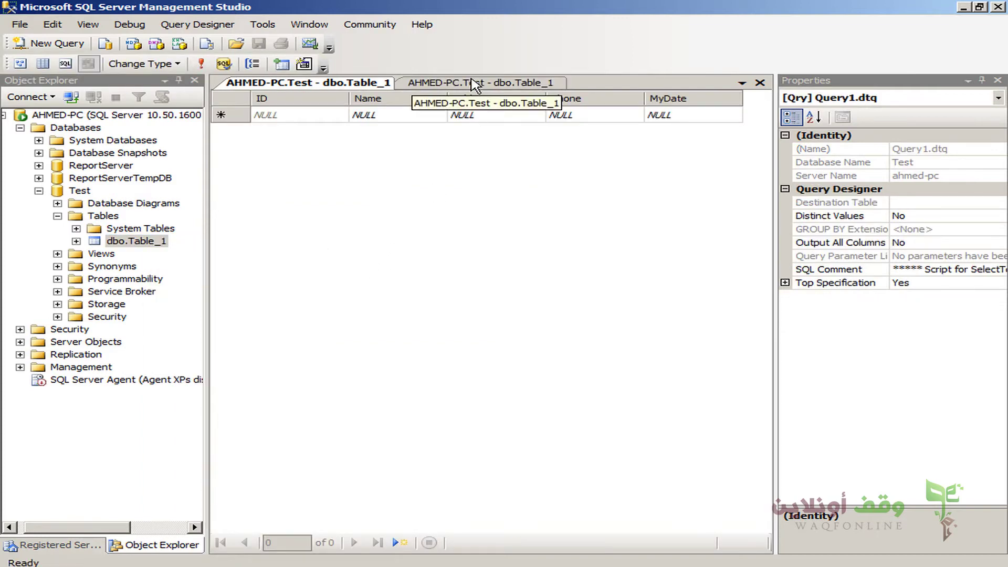
# Add a row with a first name, the address cairo and a phone number, leaving ID and MyDate empty
pyautogui.click(386, 115)
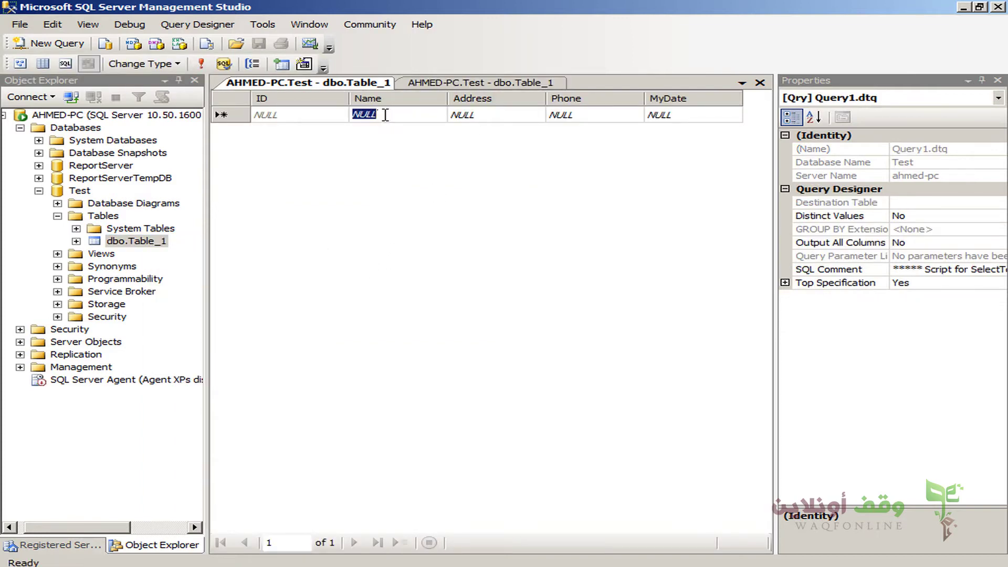
pyautogui.write('ahmed')
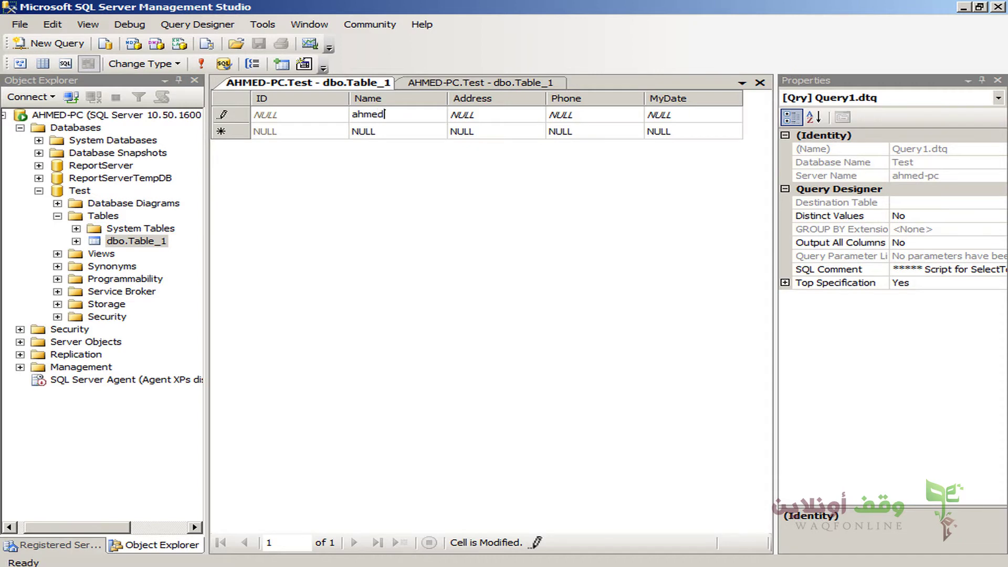
pyautogui.press('Tab')
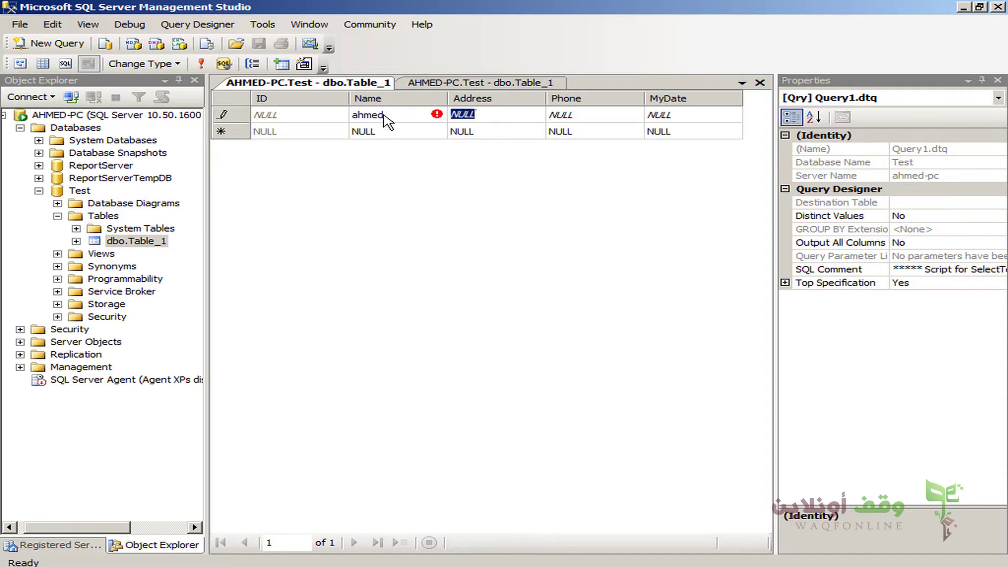
pyautogui.write('ca')
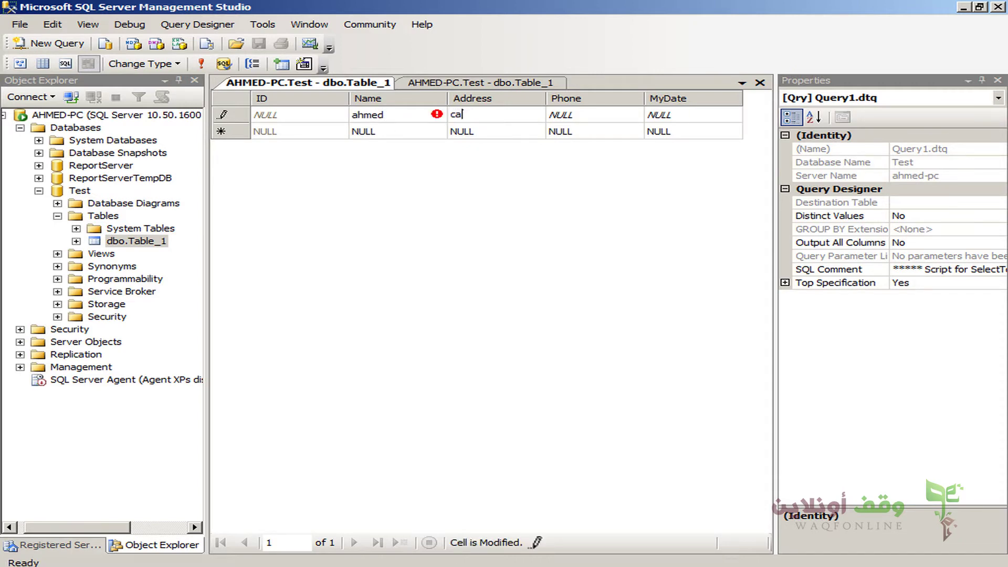
pyautogui.write('iro')
pyautogui.press('Tab')
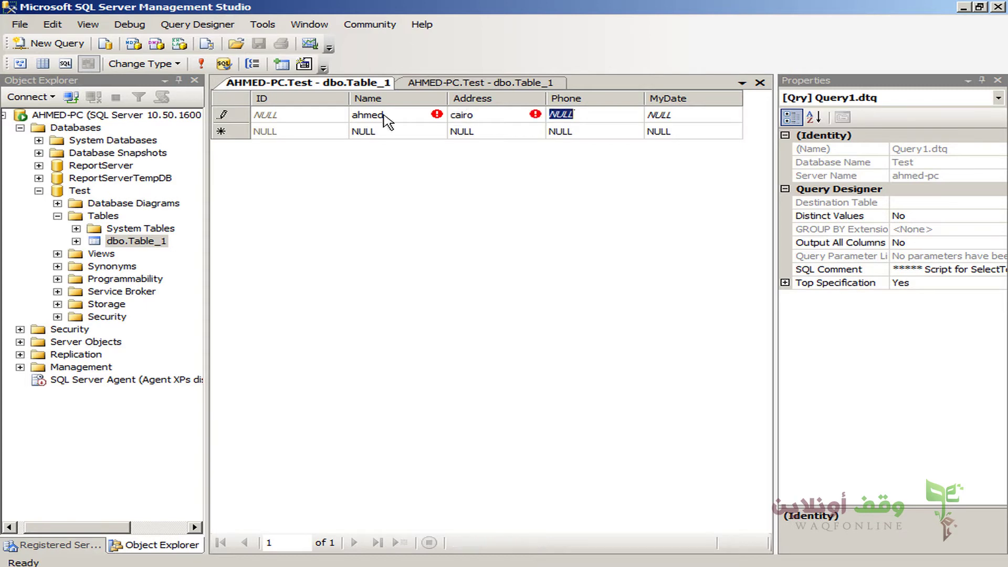
pyautogui.write('111')
pyautogui.press('Return')
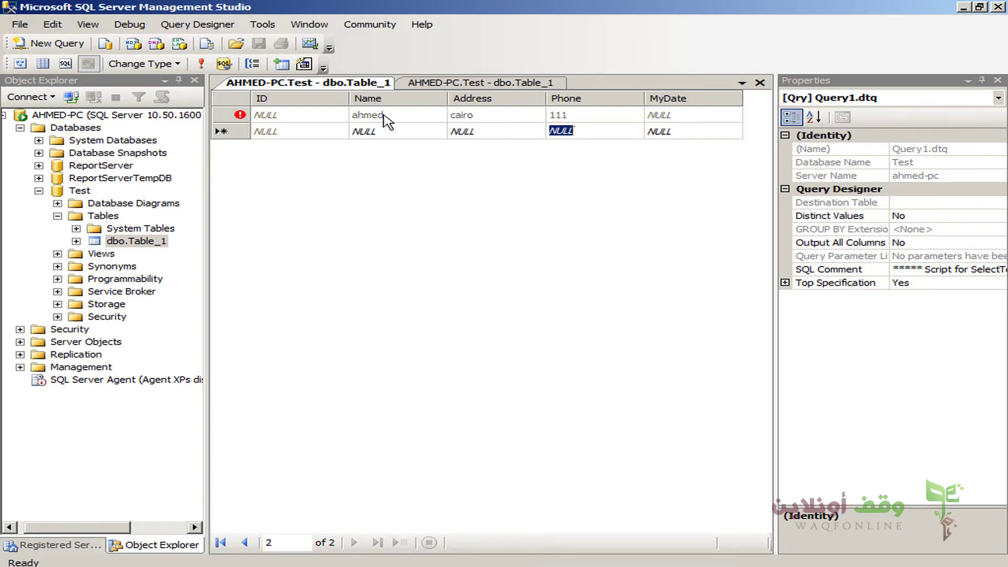
# Execute the query again to reload the Table_1 rows
pyautogui.hotkey('shift', 'Tab')
pyautogui.hotkey('shift', 'Tab')
pyautogui.hotkey('shift', 'Tab')
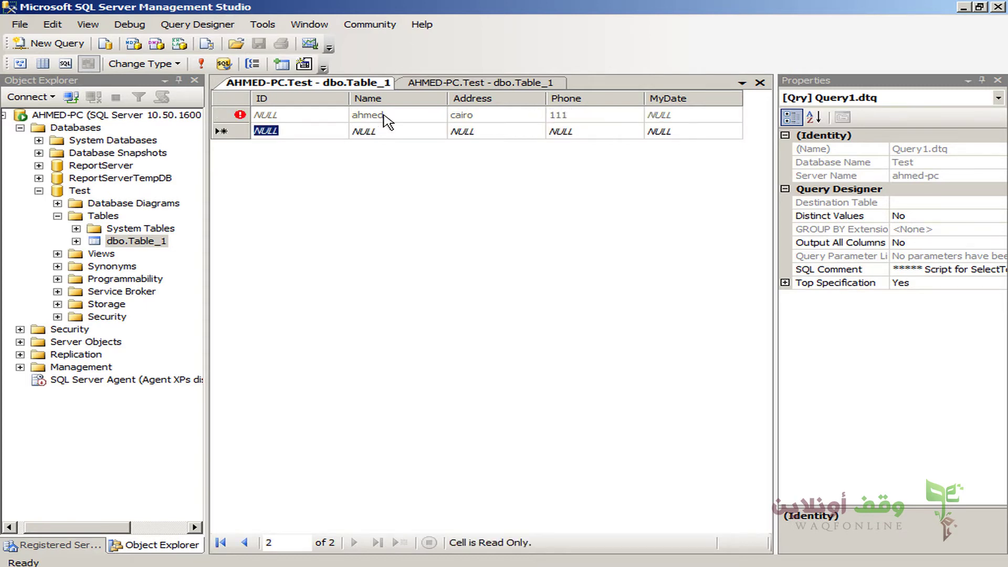
pyautogui.press('Tab')
pyautogui.press('Tab')
pyautogui.press('Tab')
pyautogui.press('Tab')
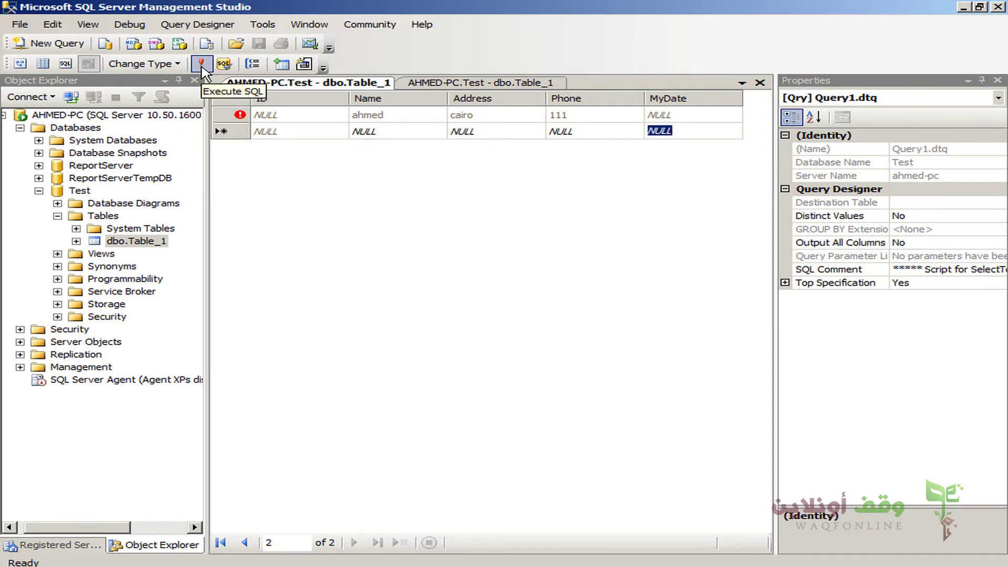
pyautogui.rightClick(324, 185)
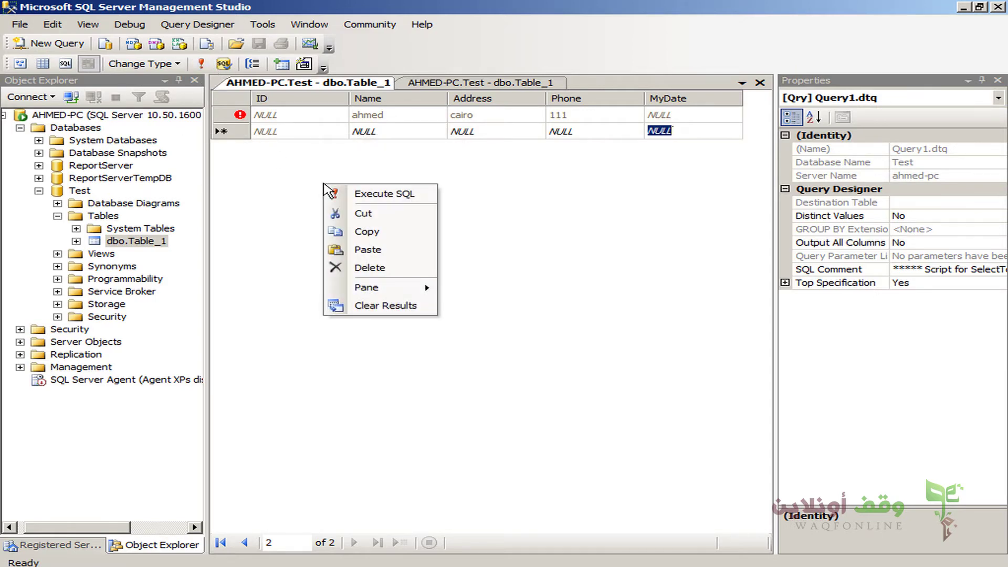
pyautogui.click(369, 194)
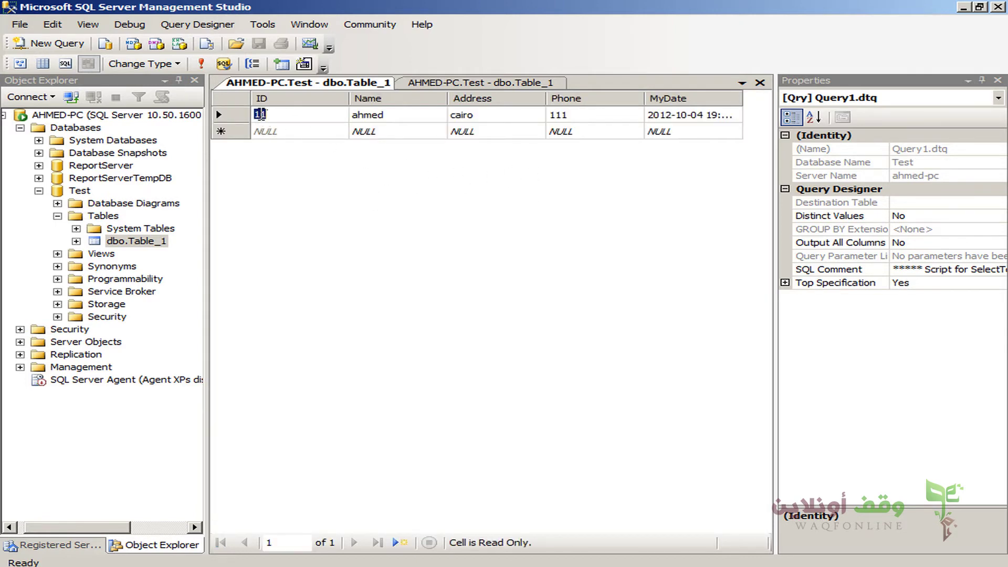
# Widen the MyDate column to fit its contents and examine the generated date and time
pyautogui.click(281, 115)
pyautogui.doubleClick(743, 99)
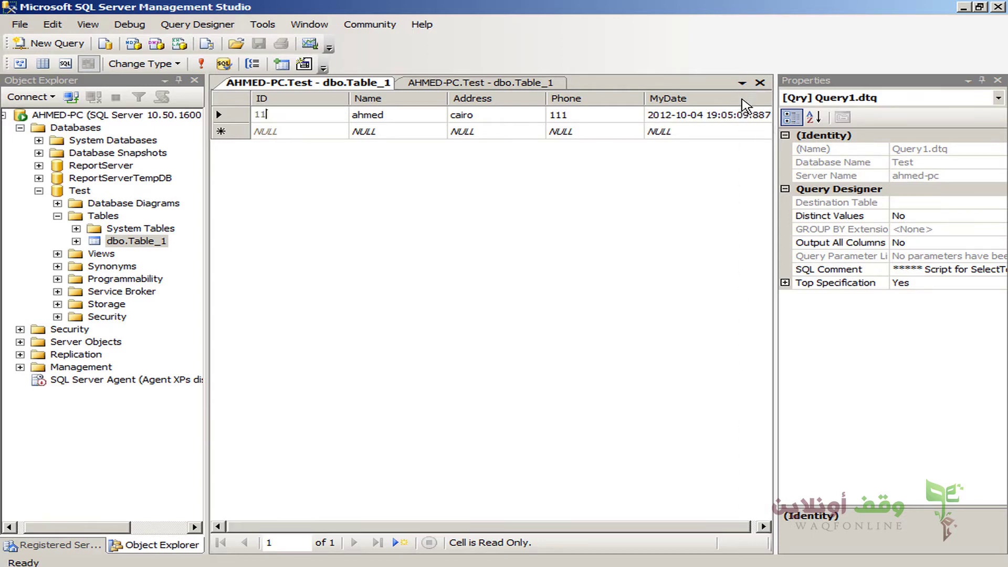
pyautogui.moveTo(683, 528); pyautogui.dragTo(740, 538)
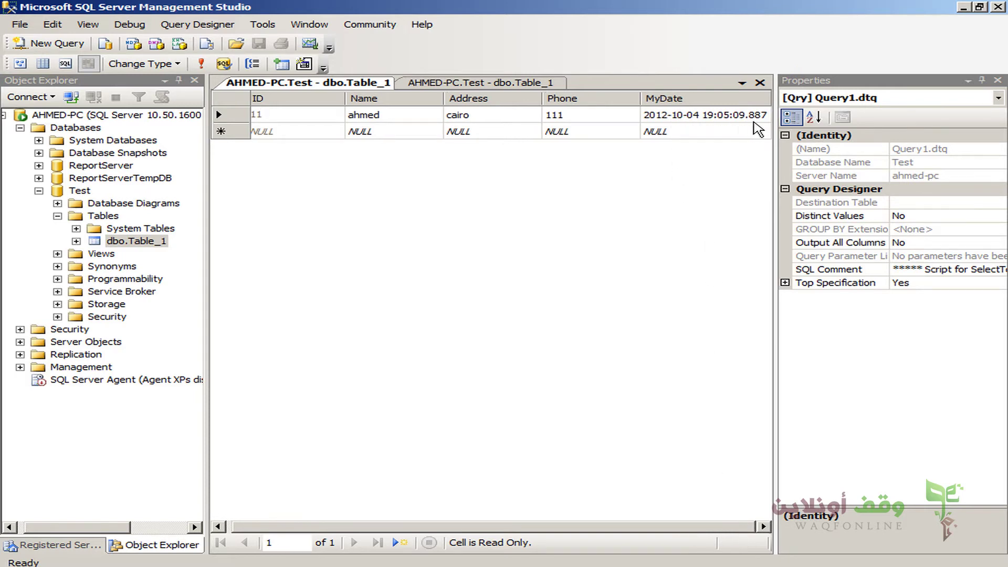
pyautogui.click(306, 131)
pyautogui.click(394, 132)
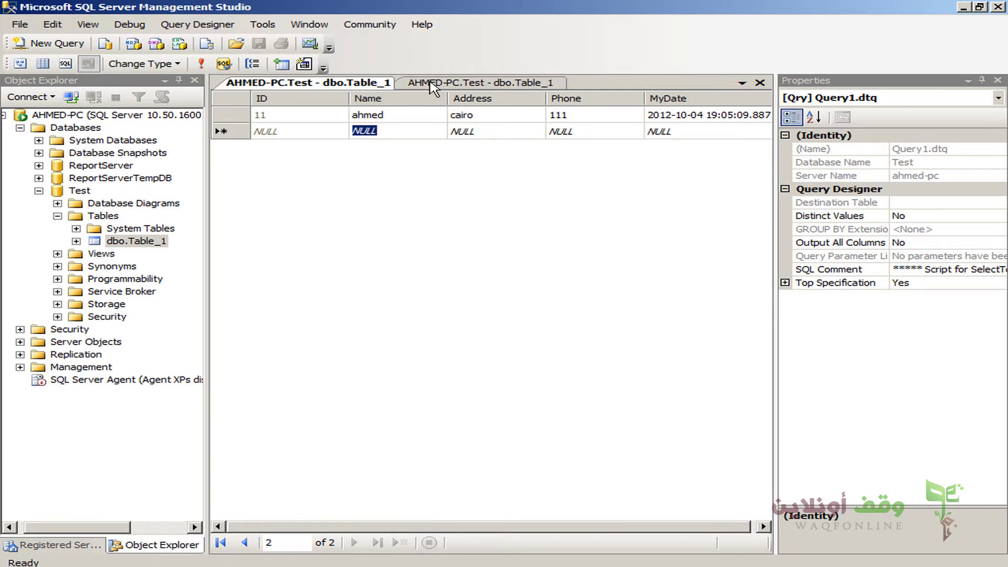
# Set the Address column's default value to 'Cairo' in the table design and save the table
pyautogui.click(453, 84)
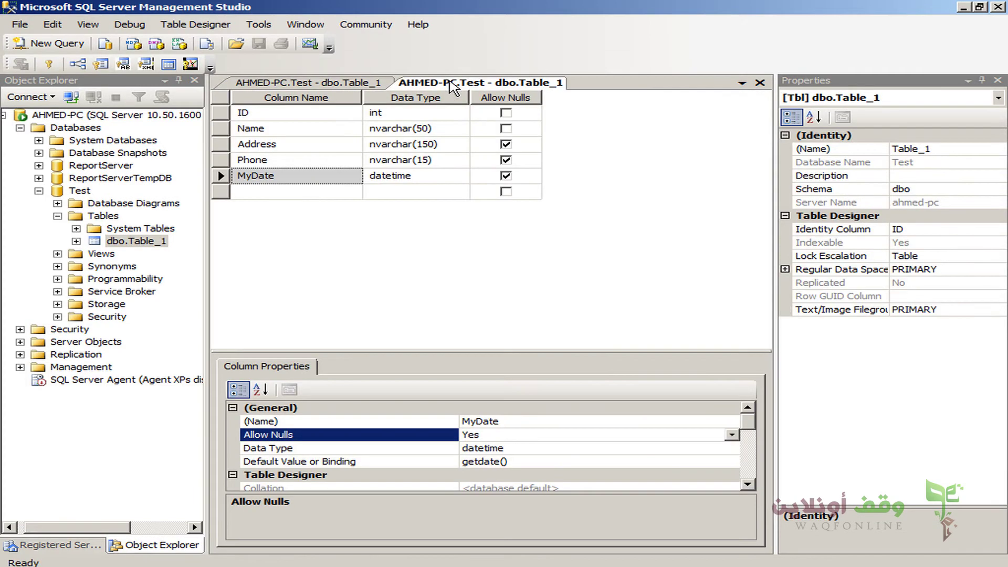
pyautogui.click(434, 463)
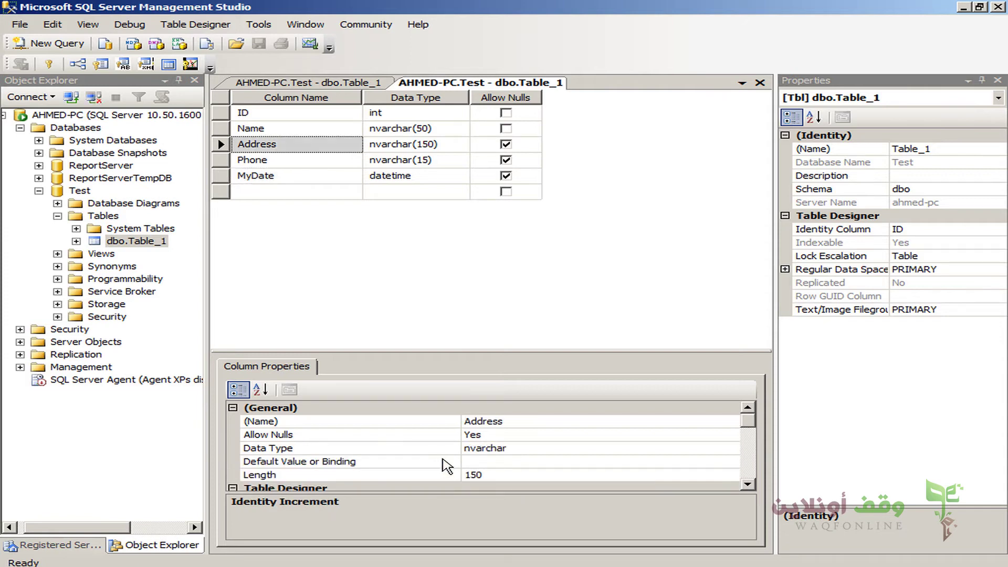
pyautogui.click(281, 143)
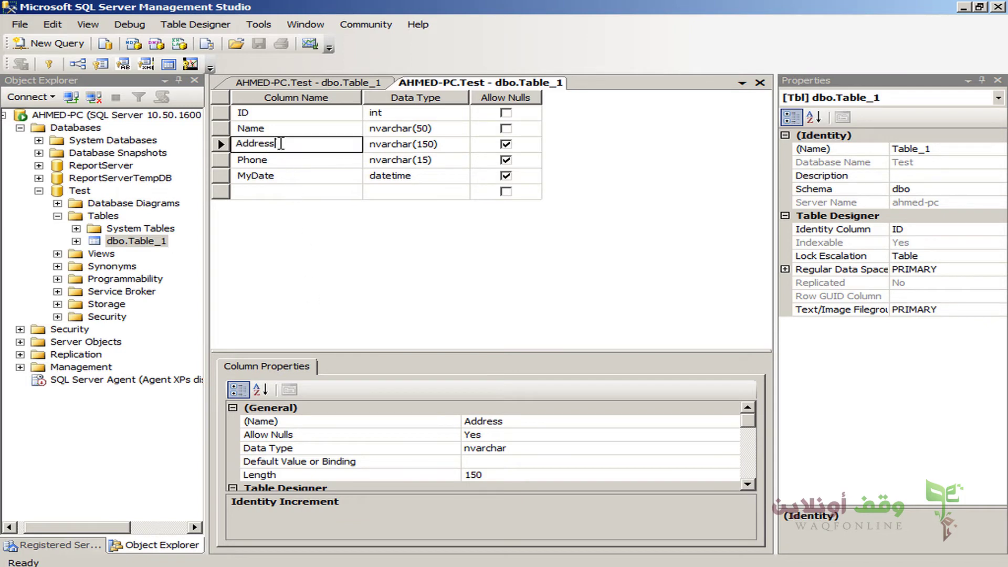
pyautogui.click(313, 84)
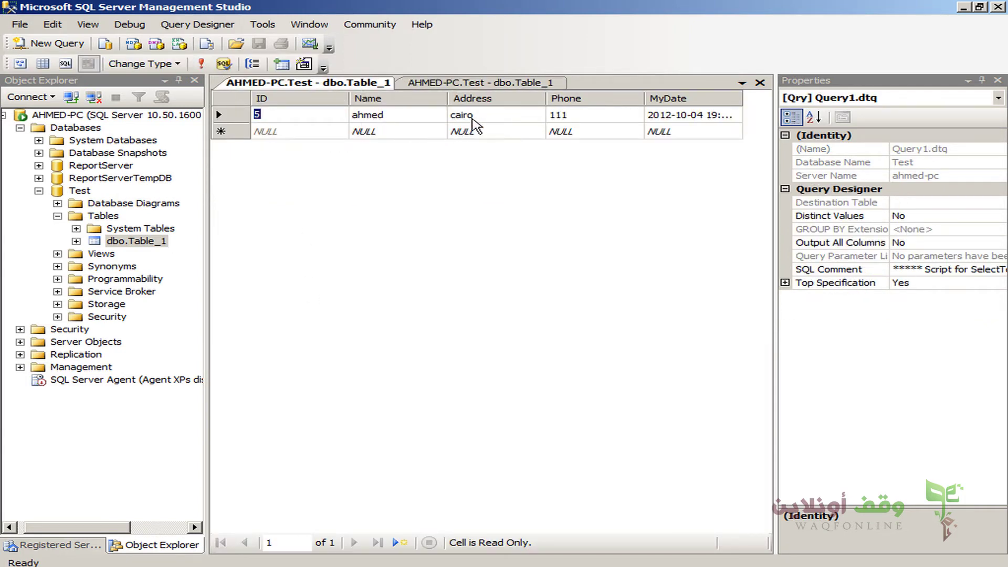
pyautogui.click(445, 83)
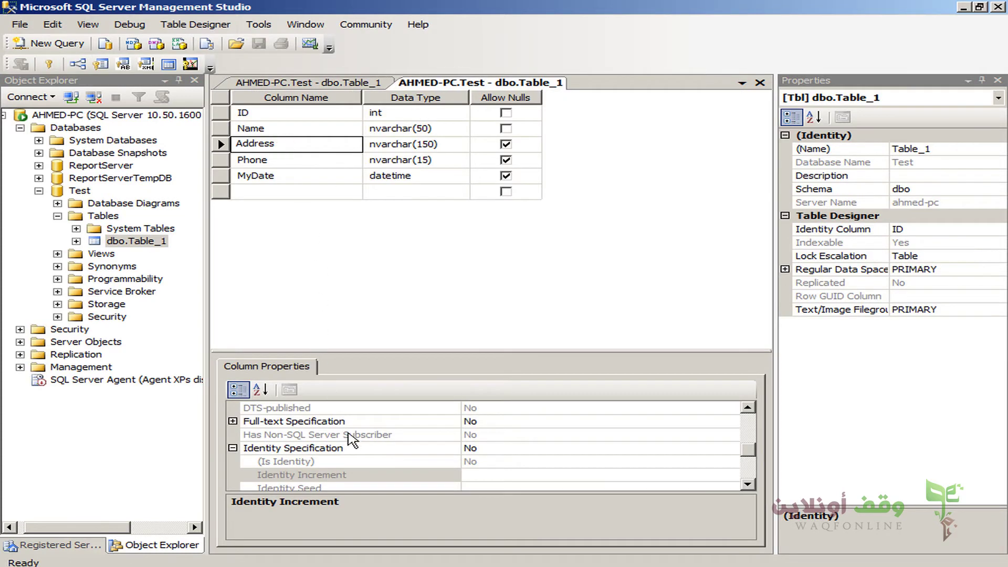
pyautogui.click(735, 474)
pyautogui.scroll(4, 735, 462)
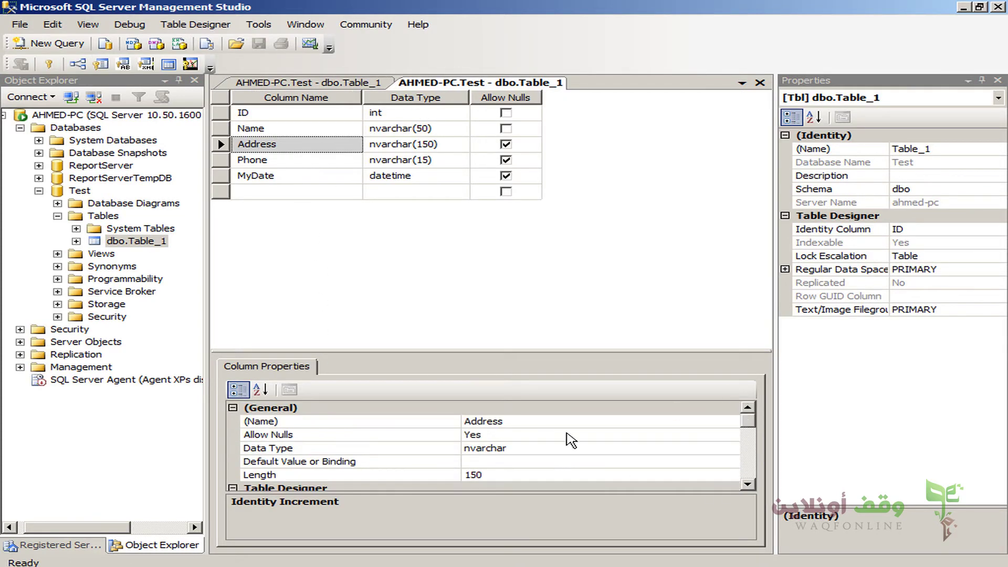
pyautogui.click(412, 463)
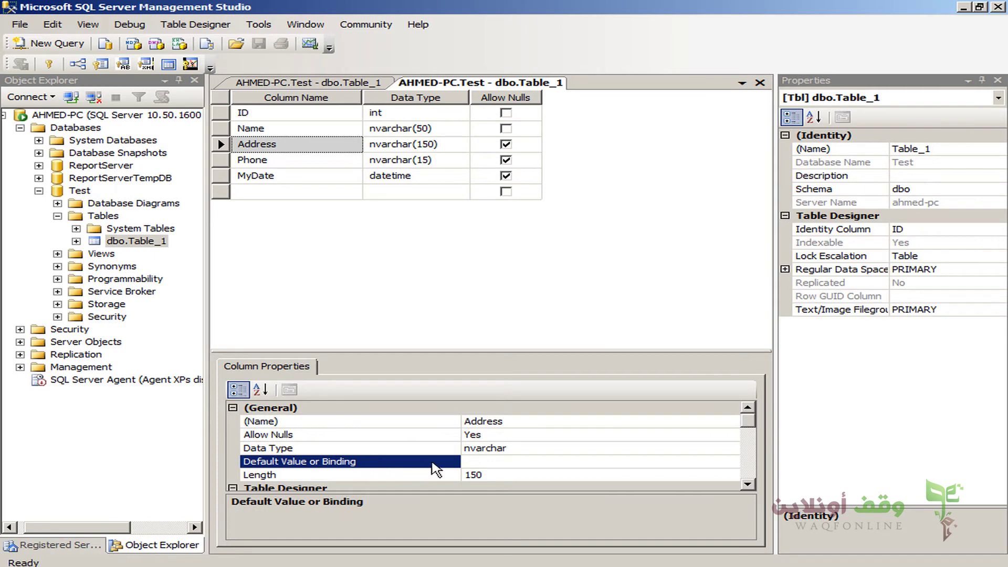
pyautogui.click(471, 462)
pyautogui.write("'Cairo")
pyautogui.click(420, 450)
pyautogui.click(259, 44)
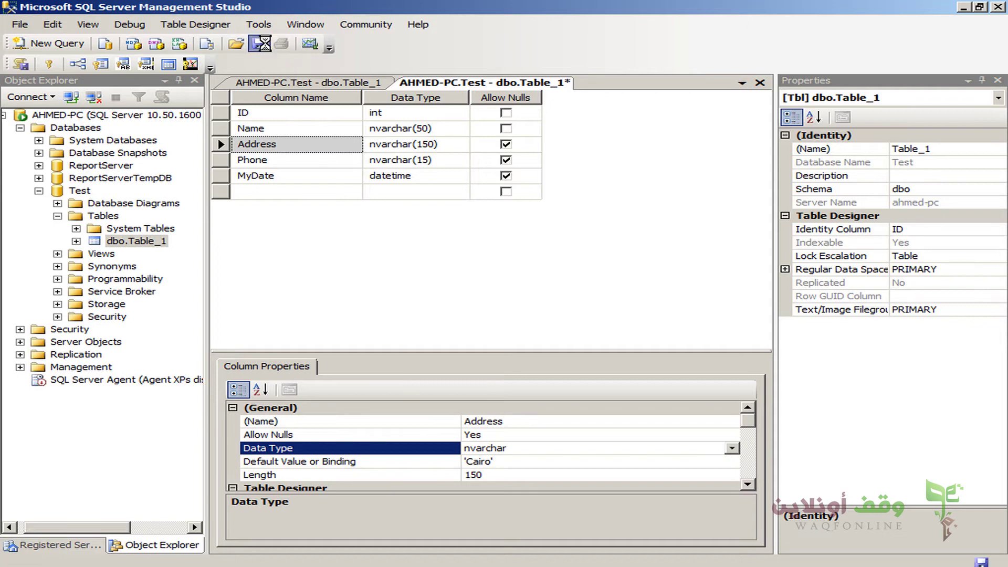
# Close the outdated Table_1 row editor and reopen the table for editing its top 200 rows
pyautogui.click(305, 85)
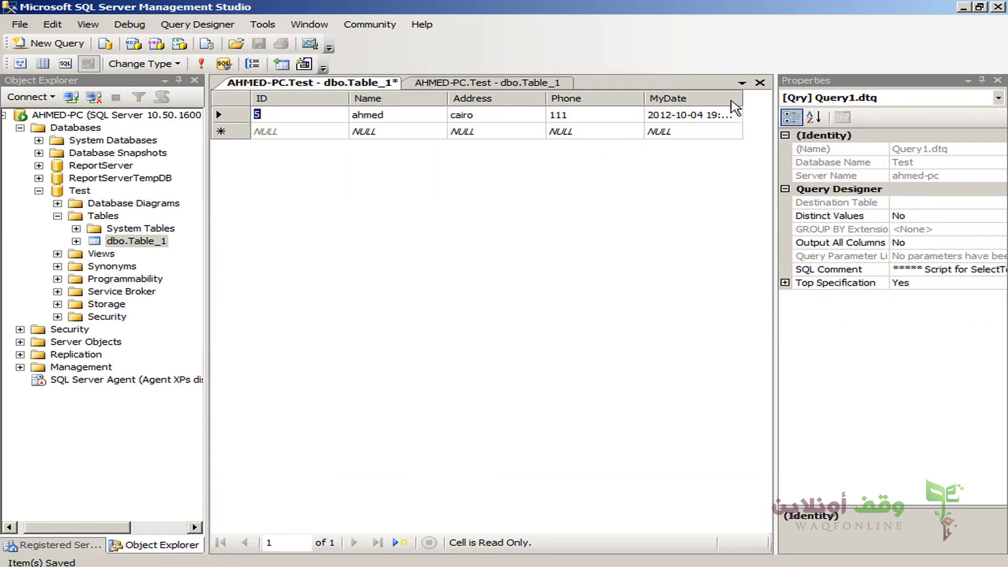
pyautogui.click(760, 83)
pyautogui.rightClick(154, 242)
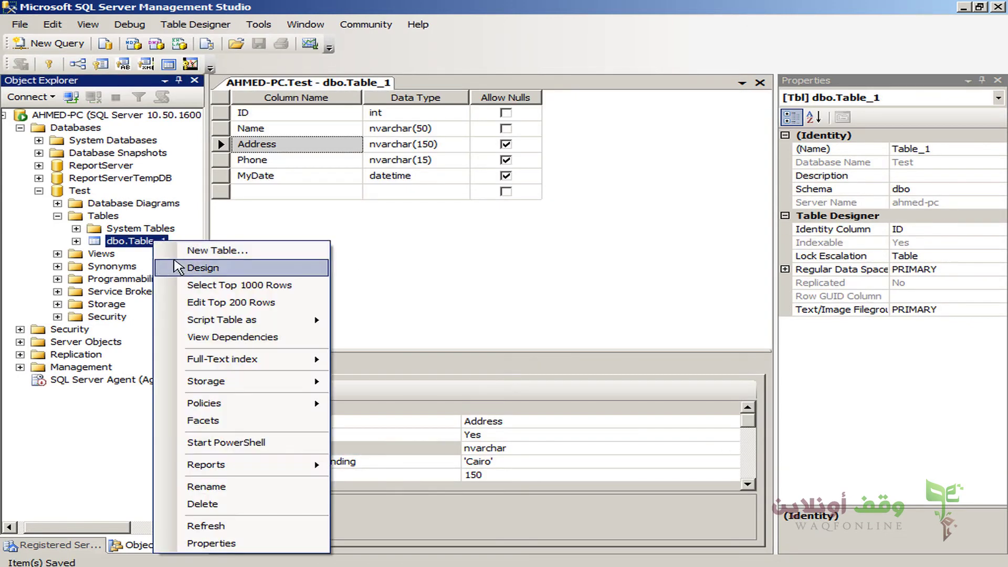
pyautogui.click(196, 303)
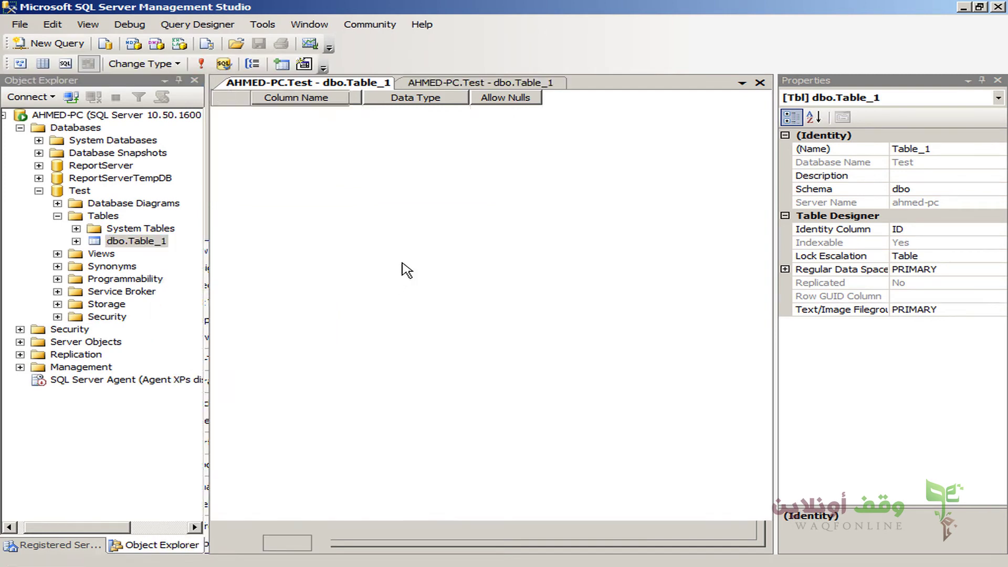
# Add a row containing only a first name, leaving the other fields empty, and execute the query again to reload the rows
pyautogui.click(398, 132)
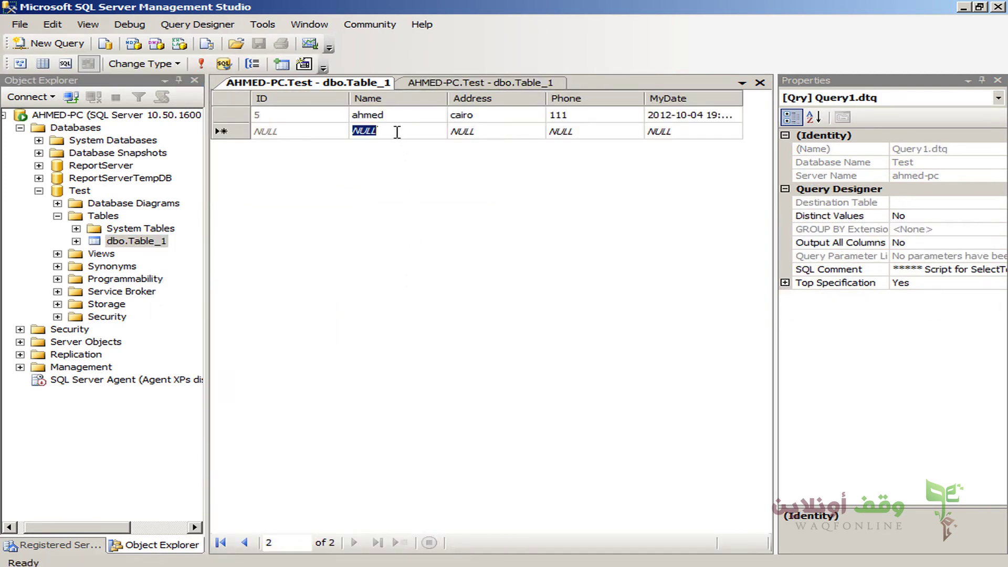
pyautogui.write('m')
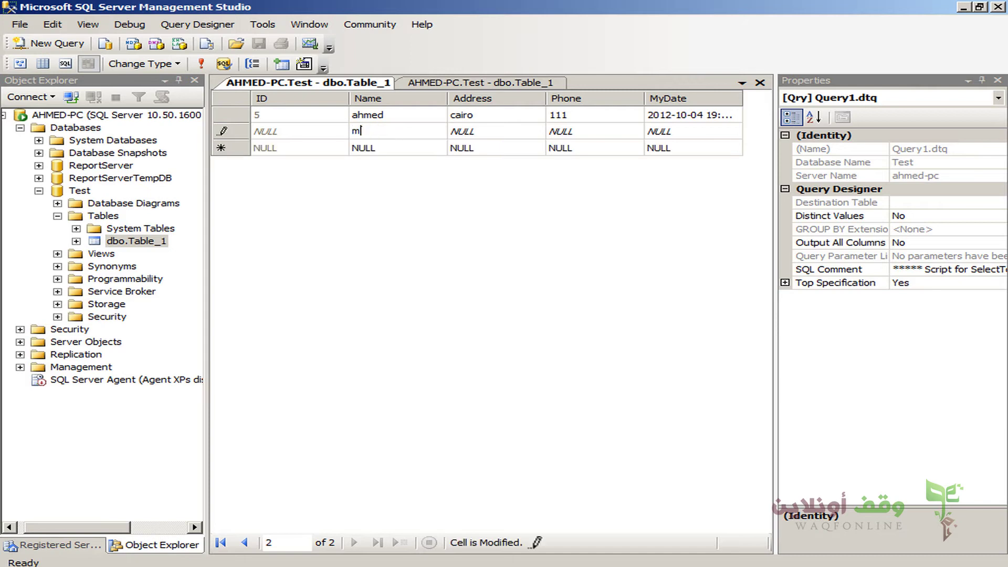
pyautogui.write('ohaed')
pyautogui.click(391, 149)
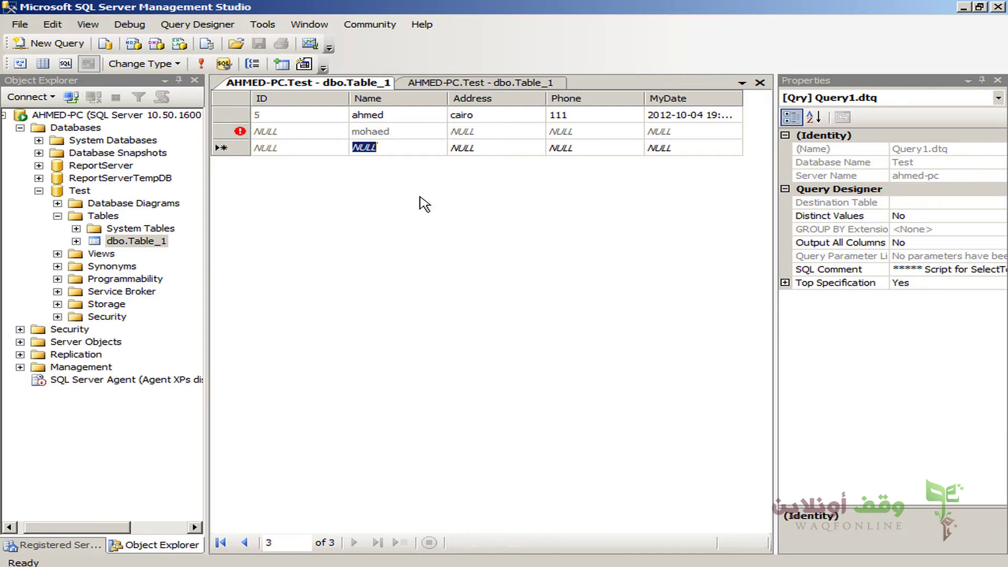
pyautogui.click(202, 64)
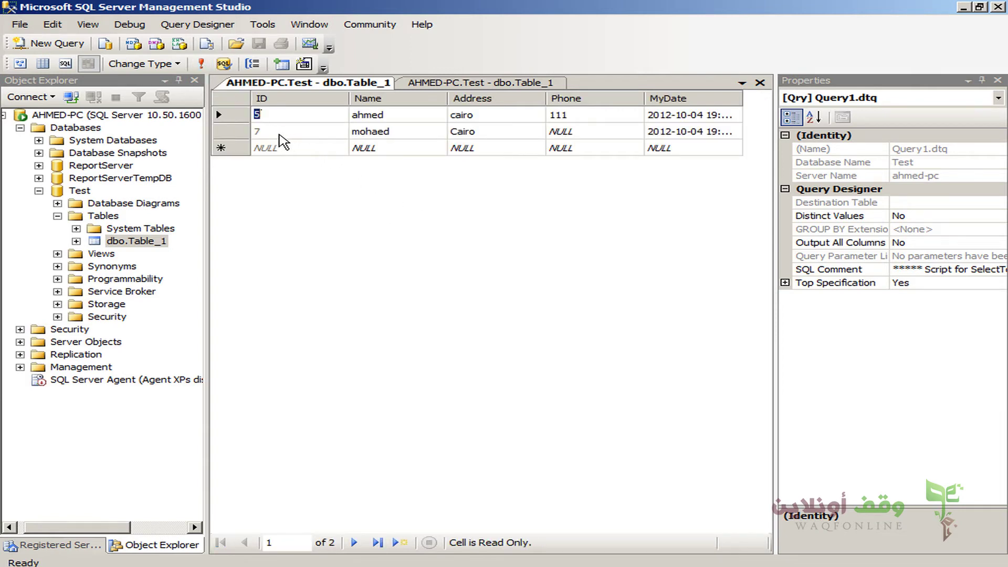
# Compare the new row's Address with the default value in the column's design, and examine both rows' ID values
pyautogui.click(479, 133)
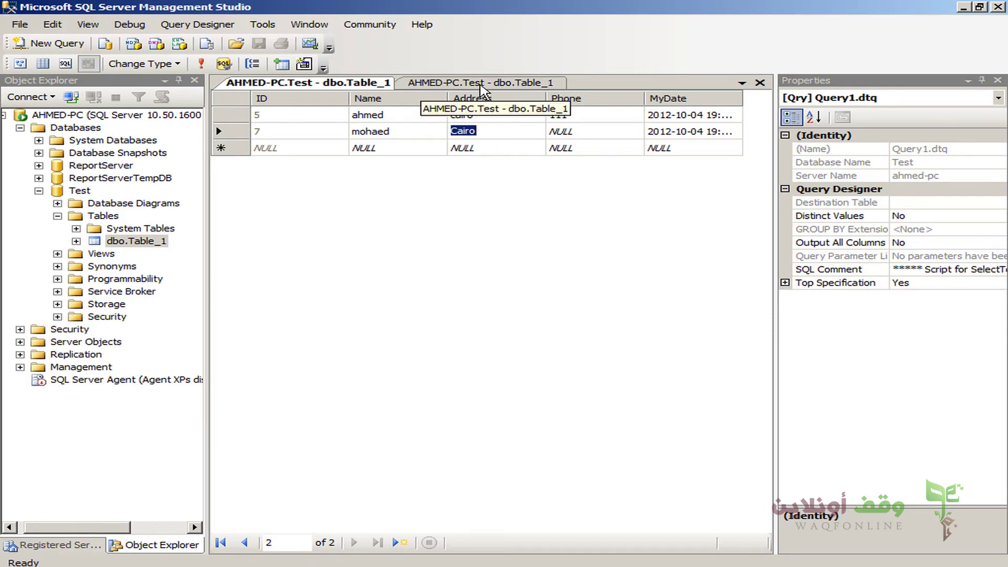
pyautogui.click(481, 84)
pyautogui.click(451, 460)
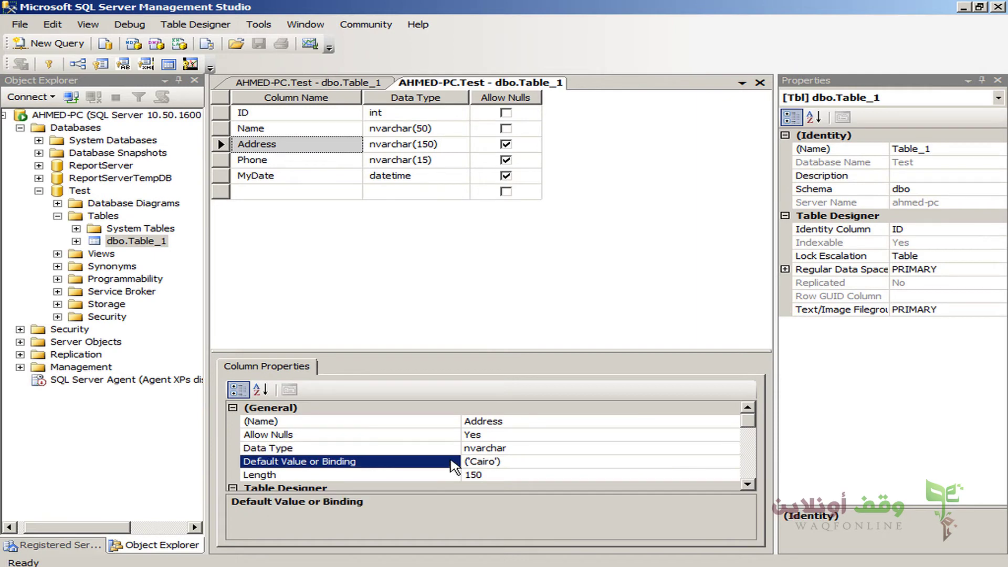
pyautogui.click(448, 451)
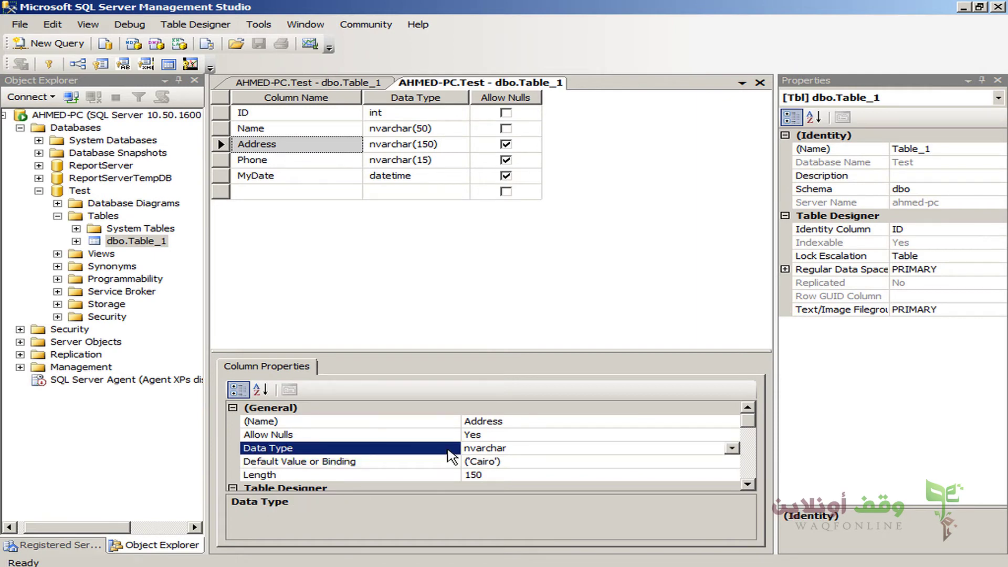
pyautogui.click(367, 86)
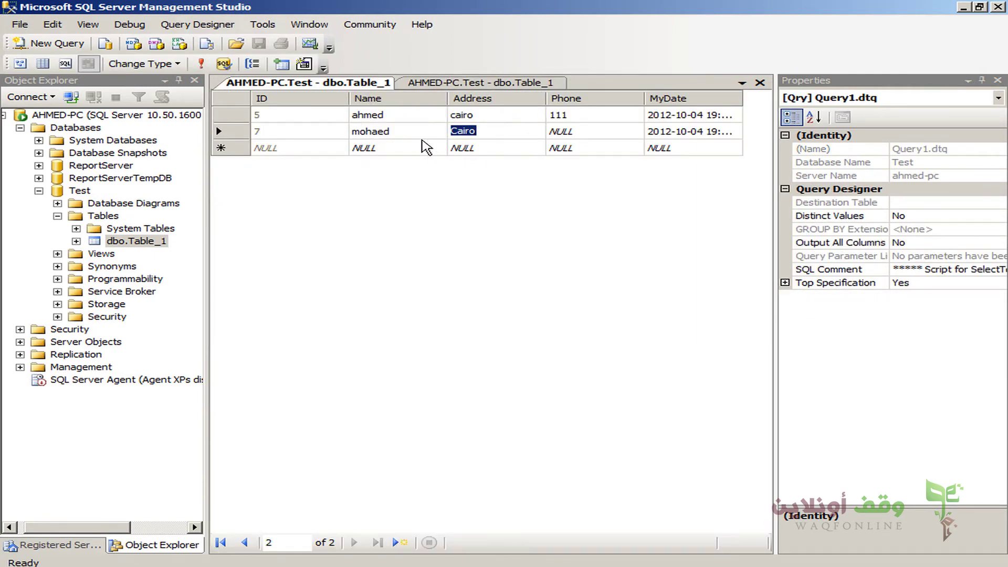
pyautogui.click(310, 115)
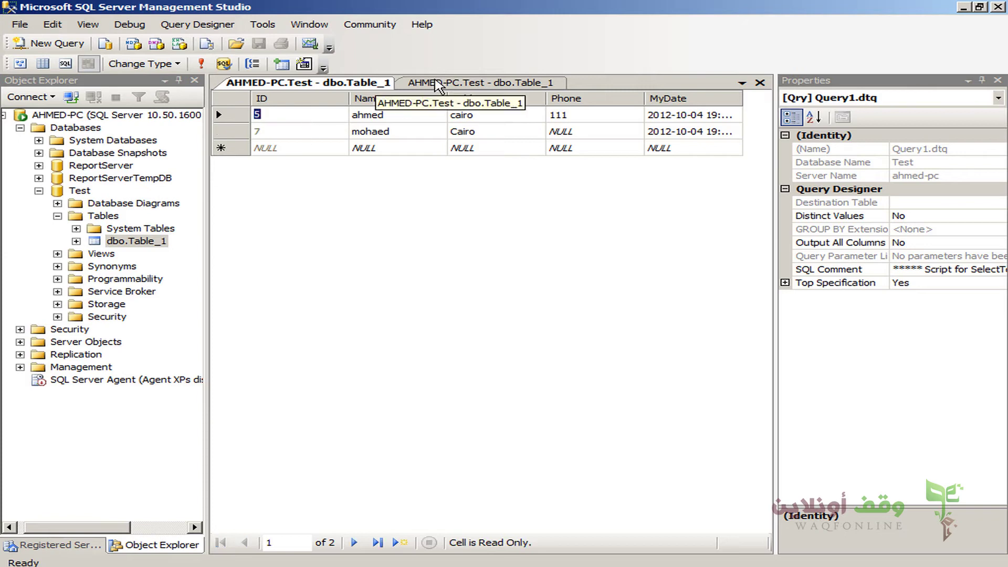
pyautogui.click(310, 130)
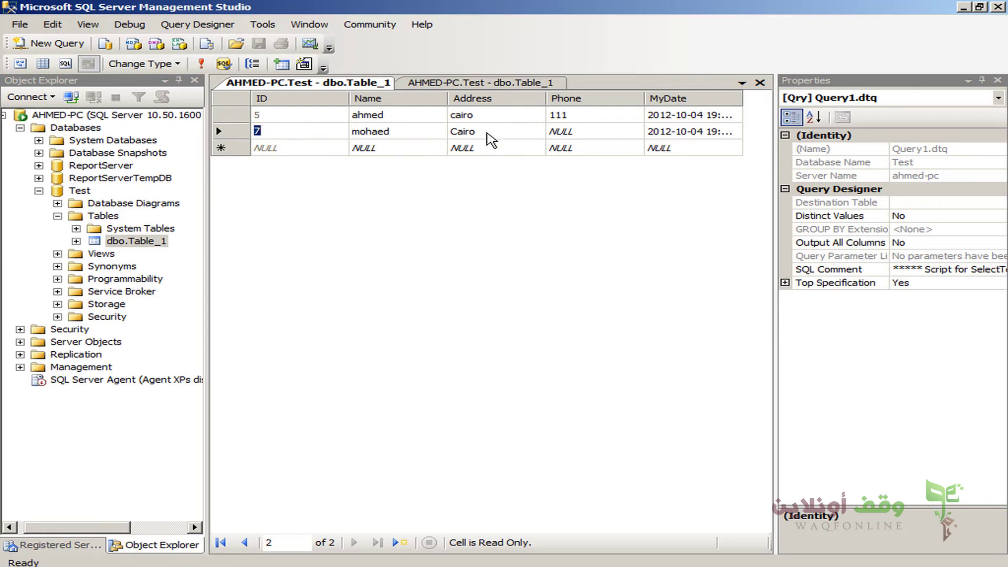
pyautogui.click(488, 132)
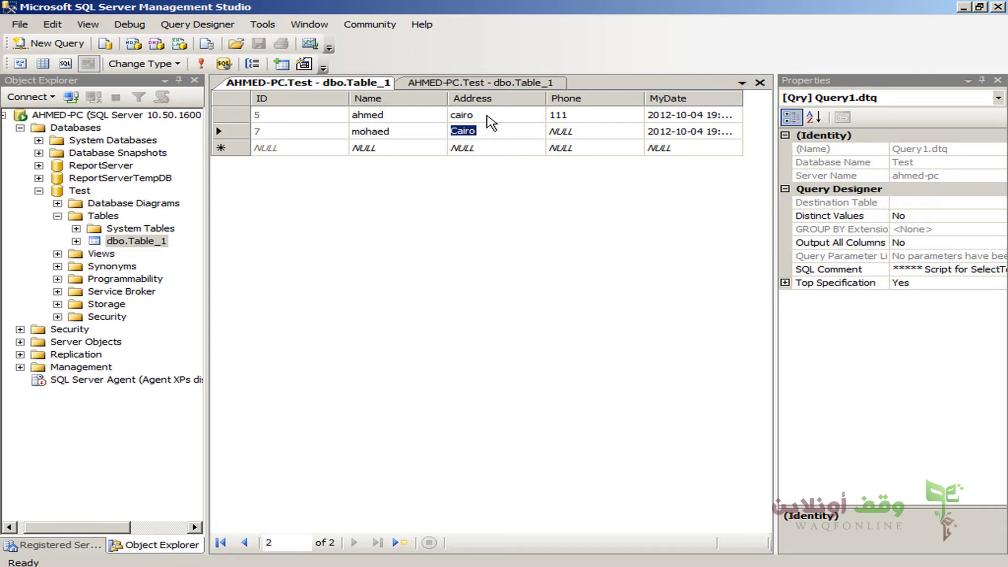
# Move through the Table_1 records to the first, next, first, last and new row in turn
pyautogui.hotkey('ctrl', 'Home')
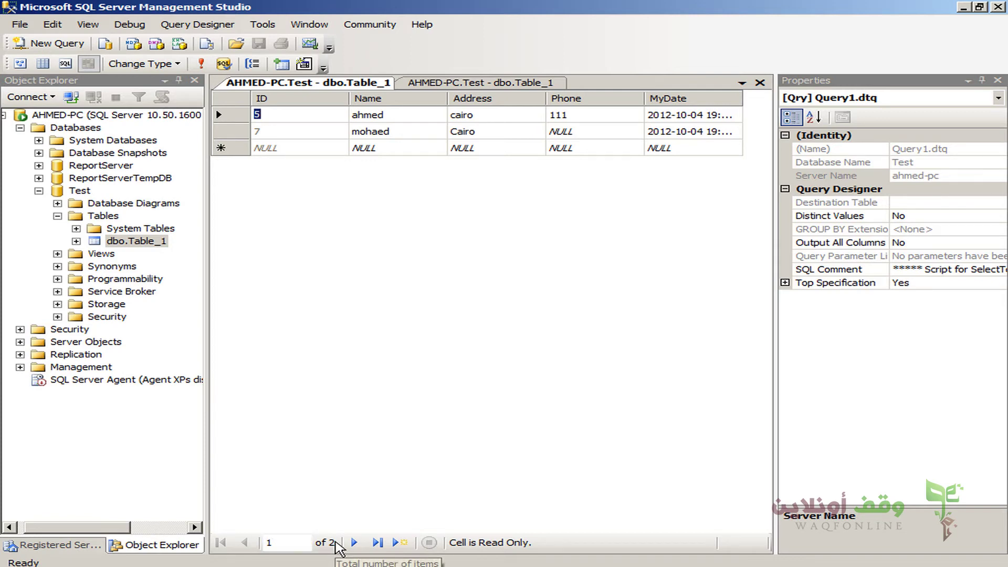
pyautogui.click(355, 546)
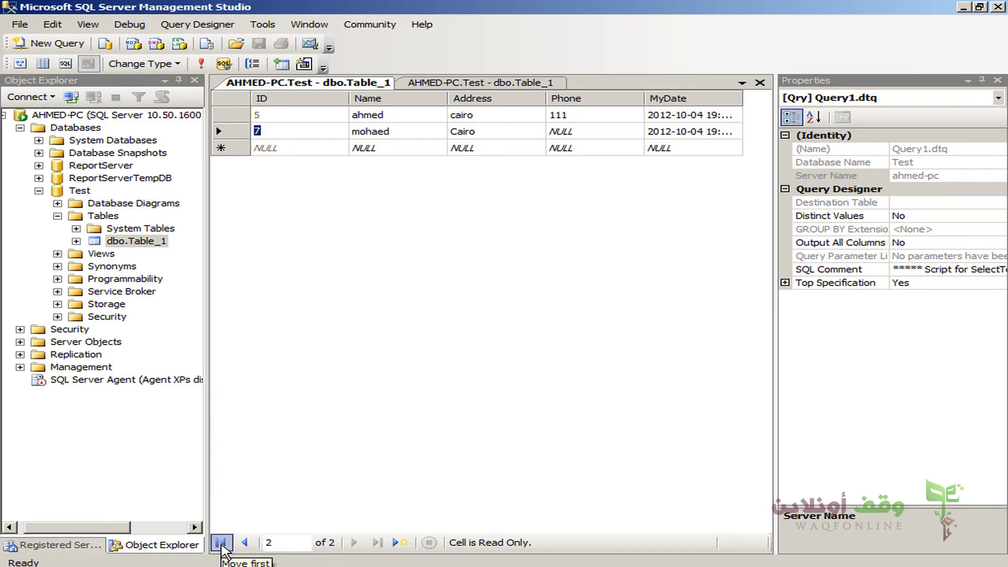
pyautogui.click(222, 545)
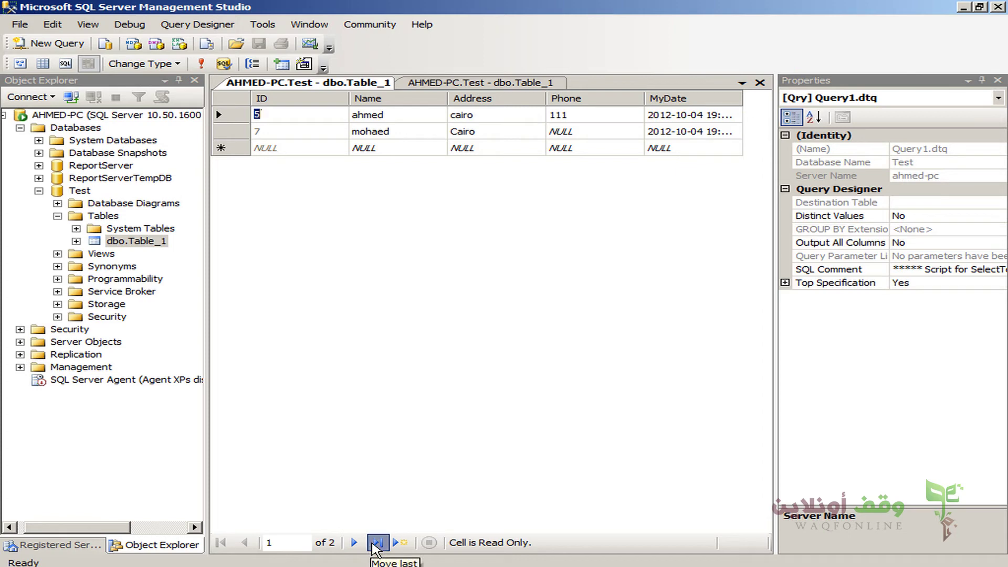
pyautogui.click(377, 543)
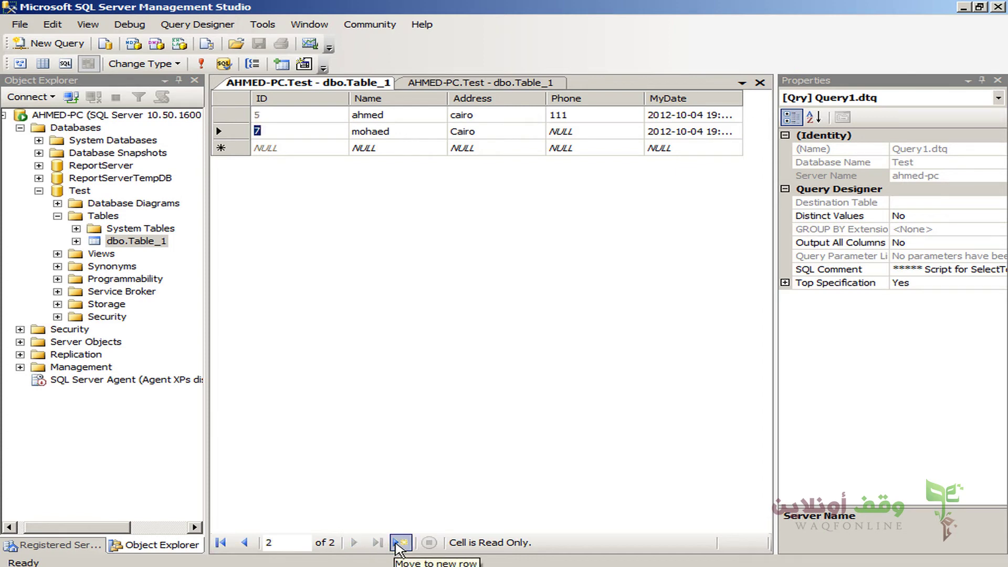
pyautogui.click(399, 543)
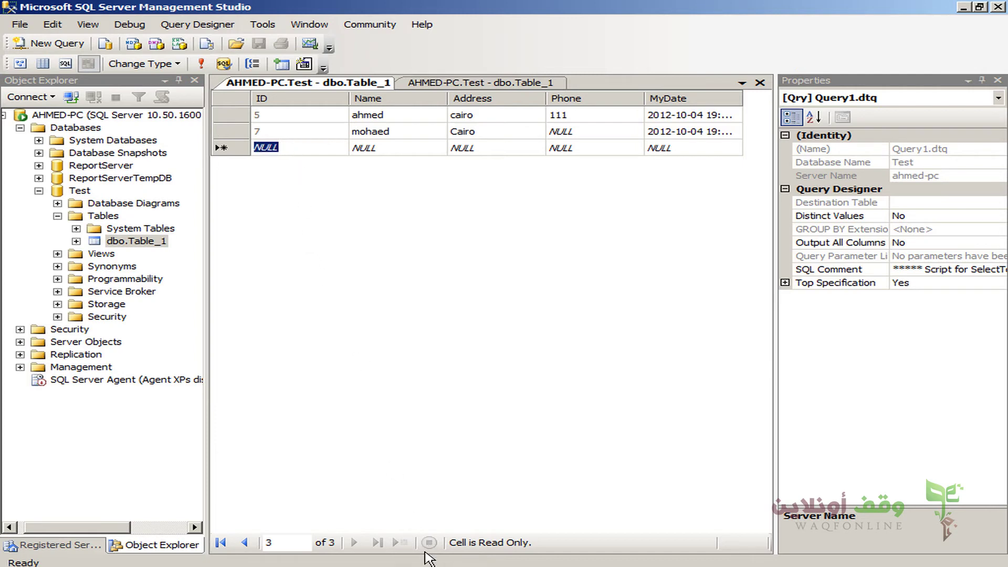
# Go back to the second record and compare the editing status of its Name and ID cells
pyautogui.click(245, 542)
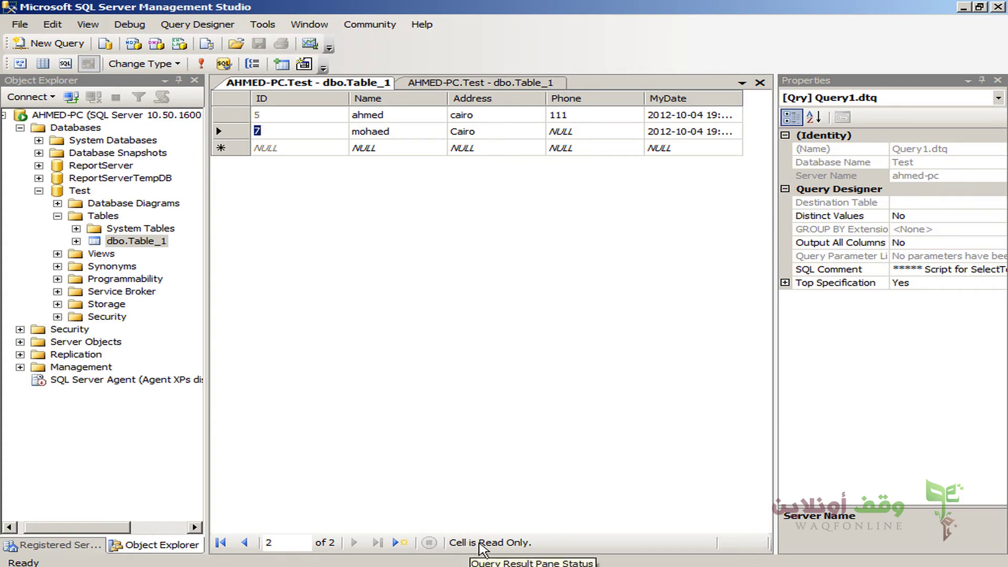
pyautogui.click(375, 134)
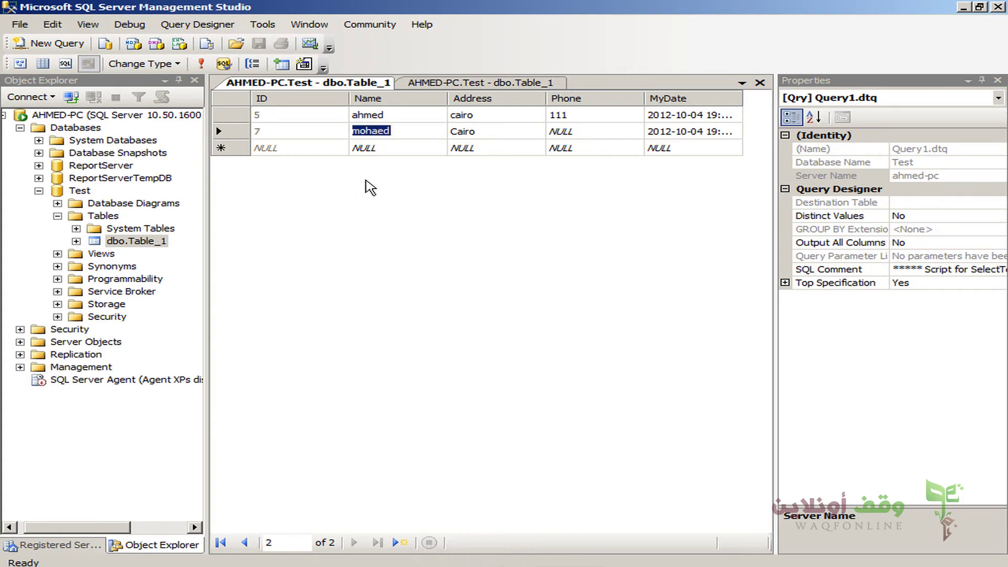
pyautogui.click(316, 132)
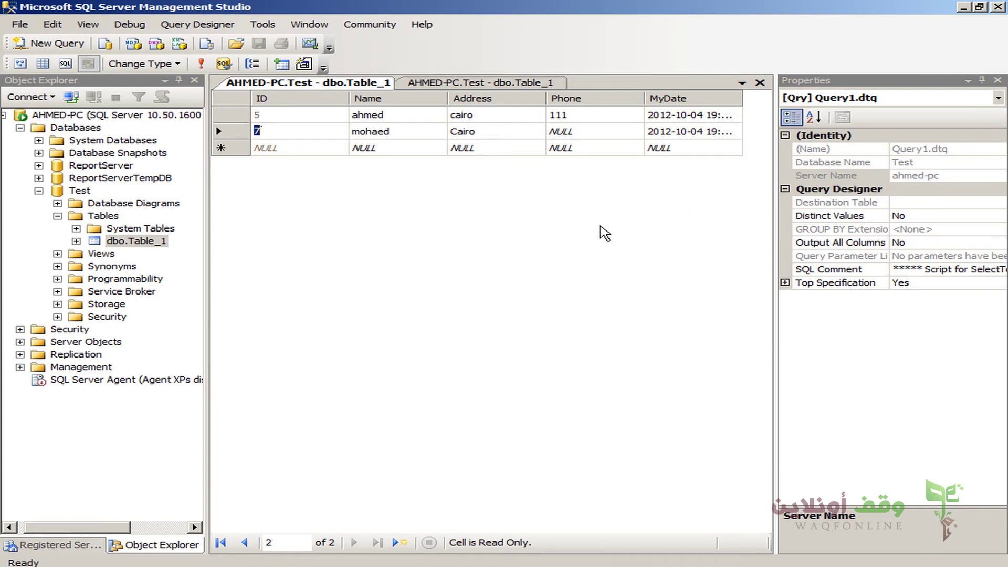
pyautogui.click(139, 105)
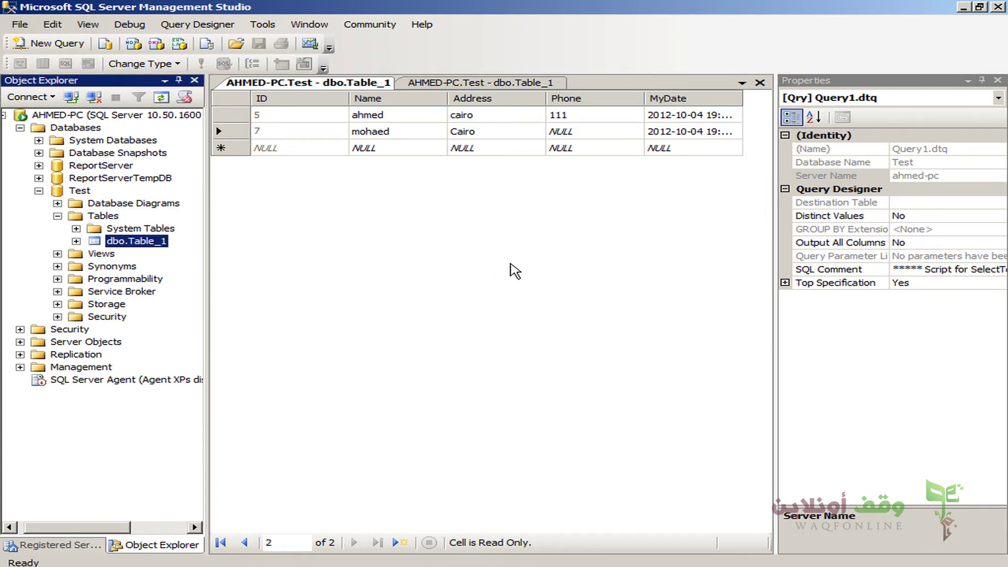
pyautogui.click(851, 80)
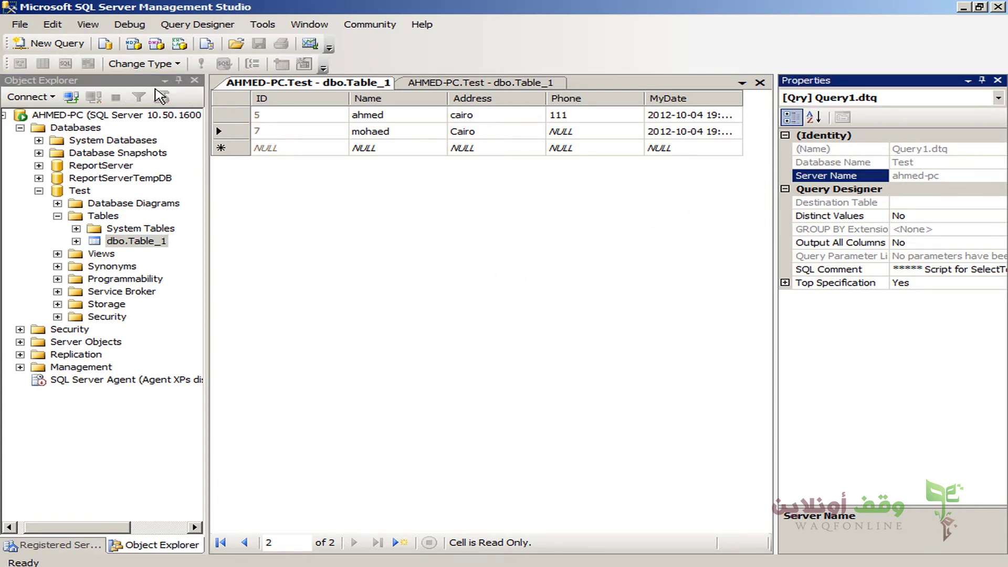
pyautogui.click(137, 83)
pyautogui.click(535, 223)
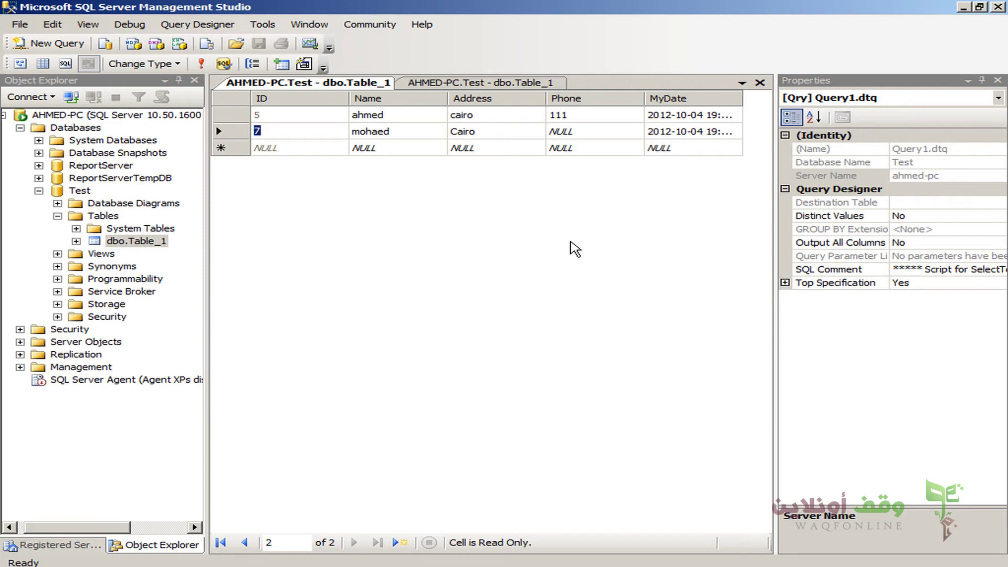
# Auto-hide the Object Explorer and Properties panes, and briefly reveal the hidden Object Explorer and Registered Servers
pyautogui.click(179, 81)
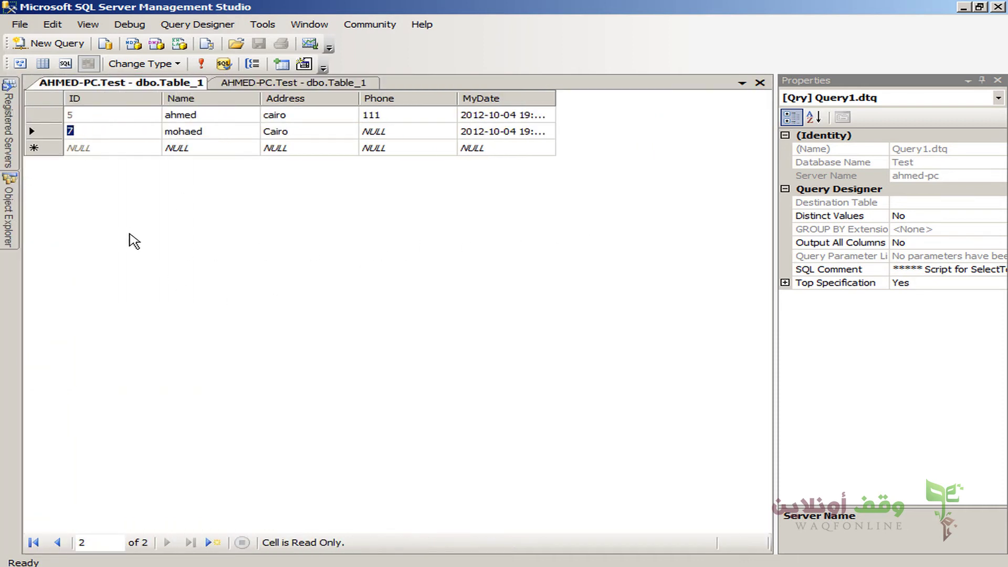
pyautogui.click(982, 81)
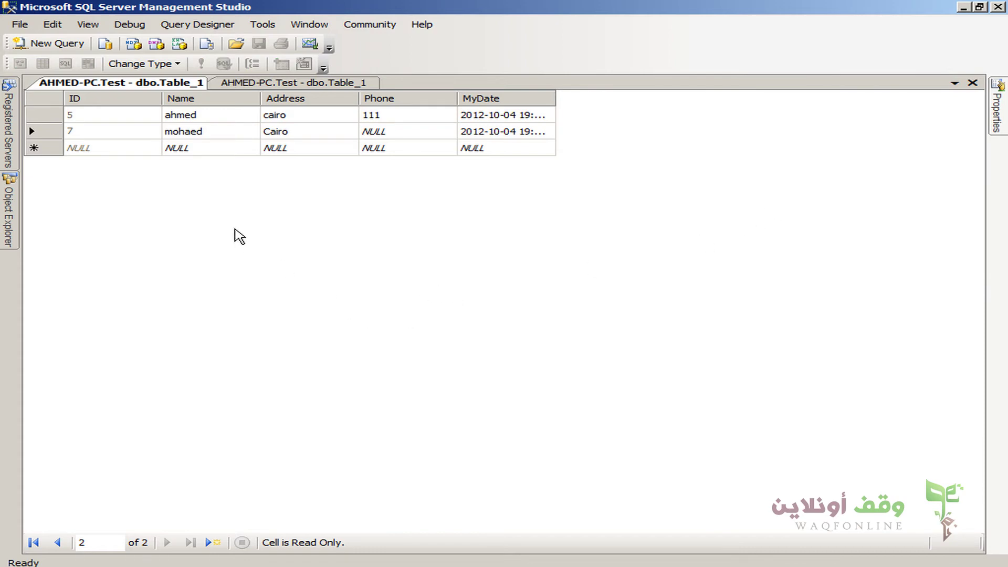
pyautogui.click(11, 210)
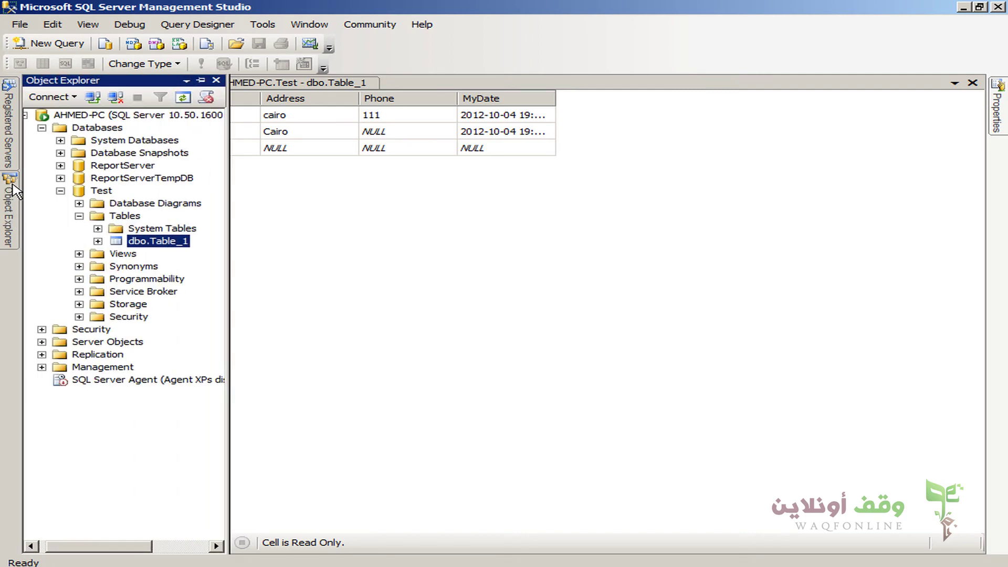
pyautogui.moveTo(15, 157)
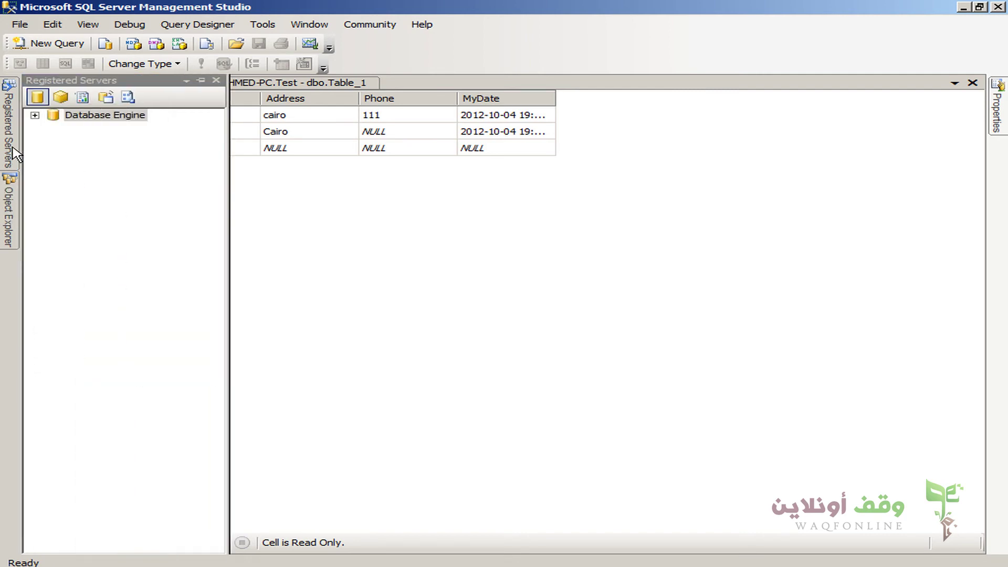
pyautogui.moveTo(15, 207)
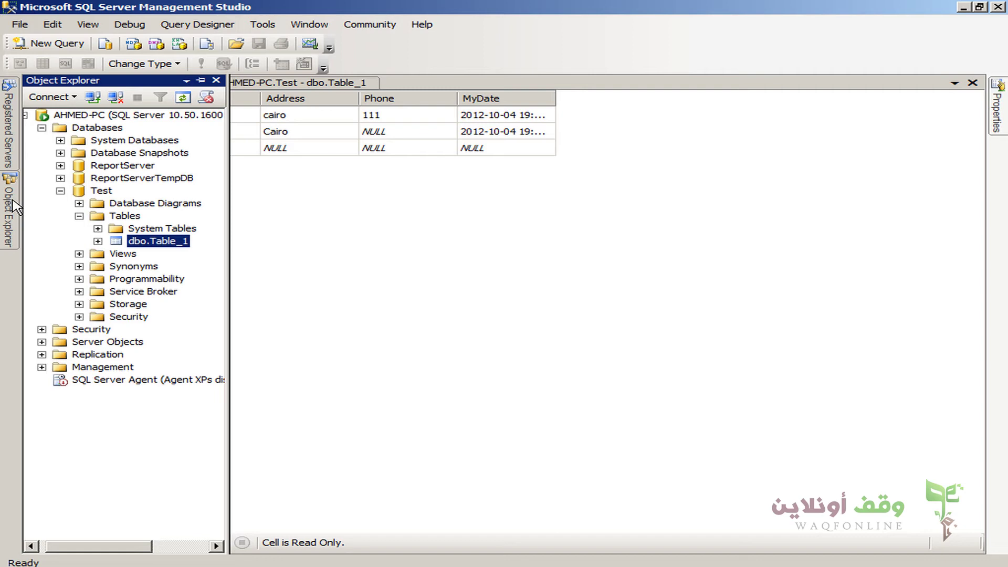
# Pin the Object Explorer pane back in place beside the row editor
pyautogui.click(201, 83)
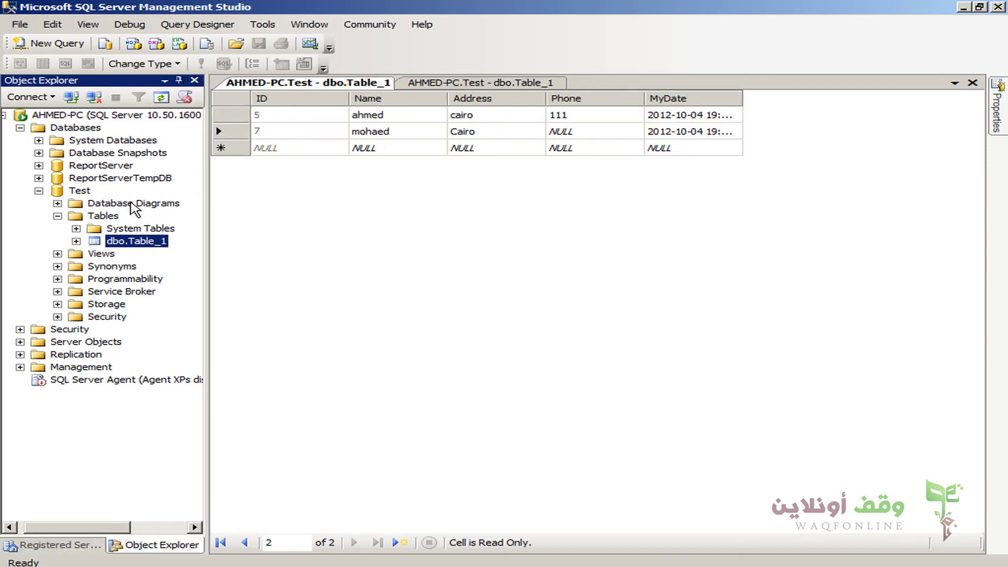
pyautogui.click(79, 546)
pyautogui.click(128, 550)
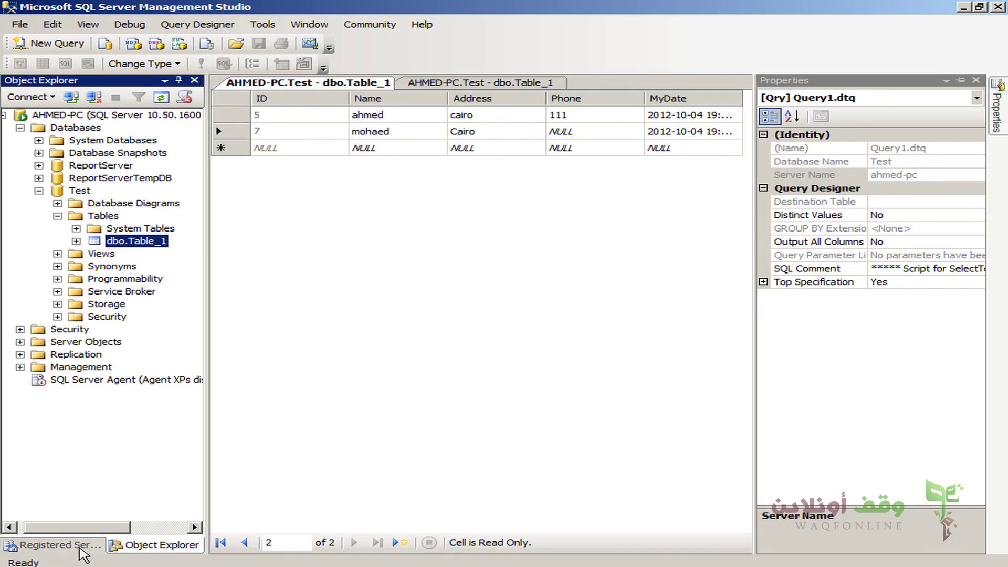
pyautogui.click(83, 546)
pyautogui.click(135, 552)
# Reveal the auto-hidden Properties pane and pin it back in place
pyautogui.click(808, 175)
pyautogui.click(673, 275)
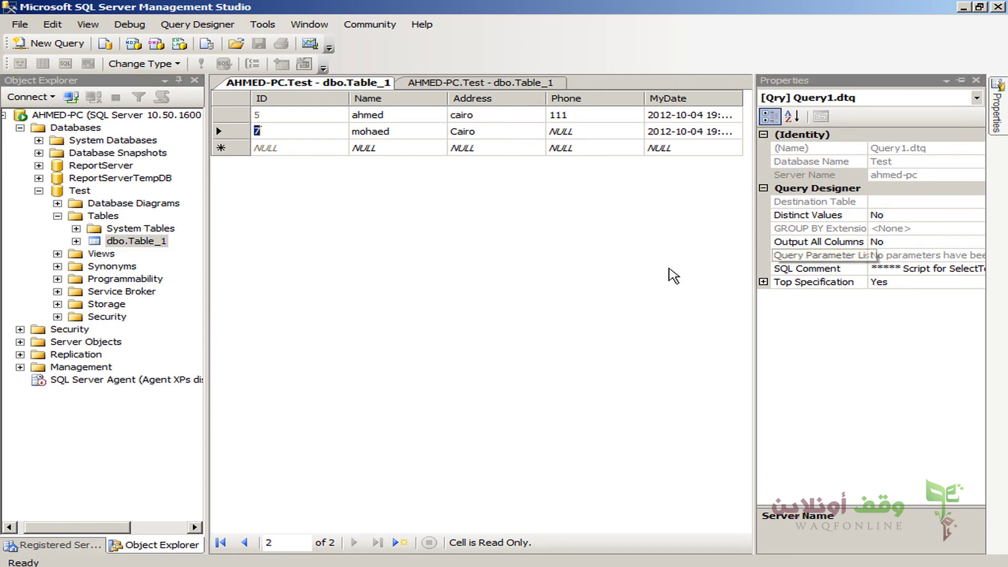
pyautogui.click(656, 147)
pyautogui.click(1003, 110)
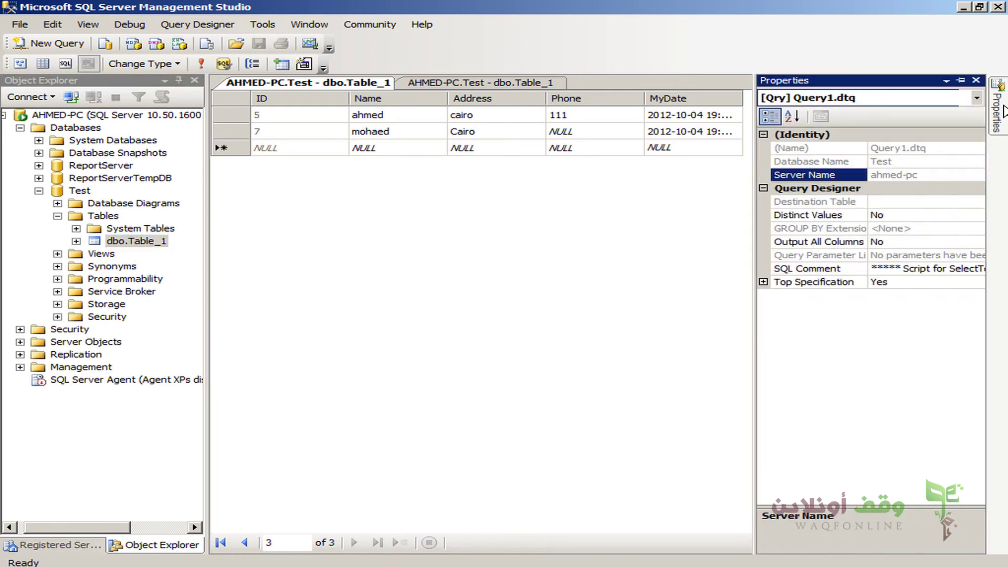
pyautogui.click(963, 83)
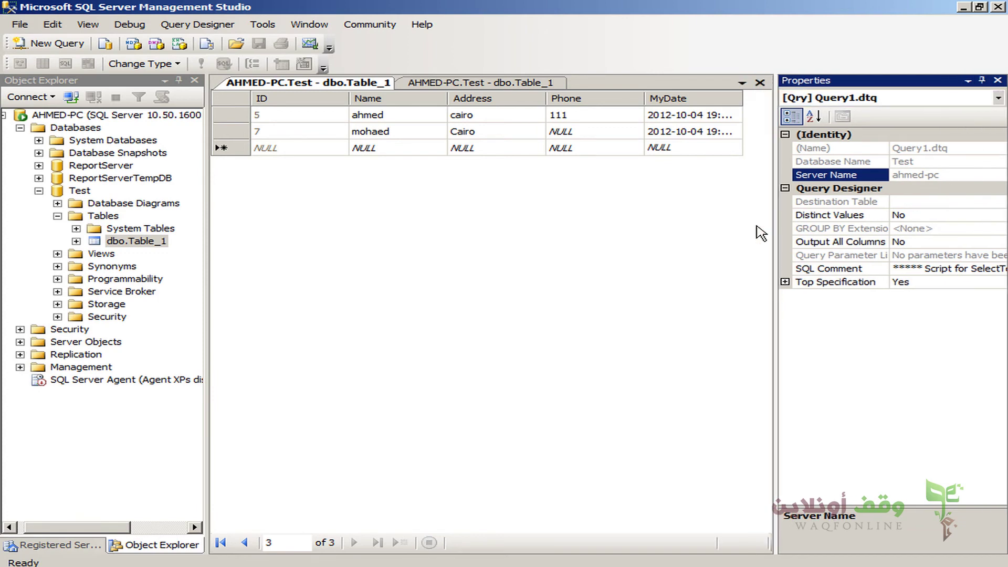
# Undock the Object Explorer as a floating window and place it over the row editor
pyautogui.click(165, 82)
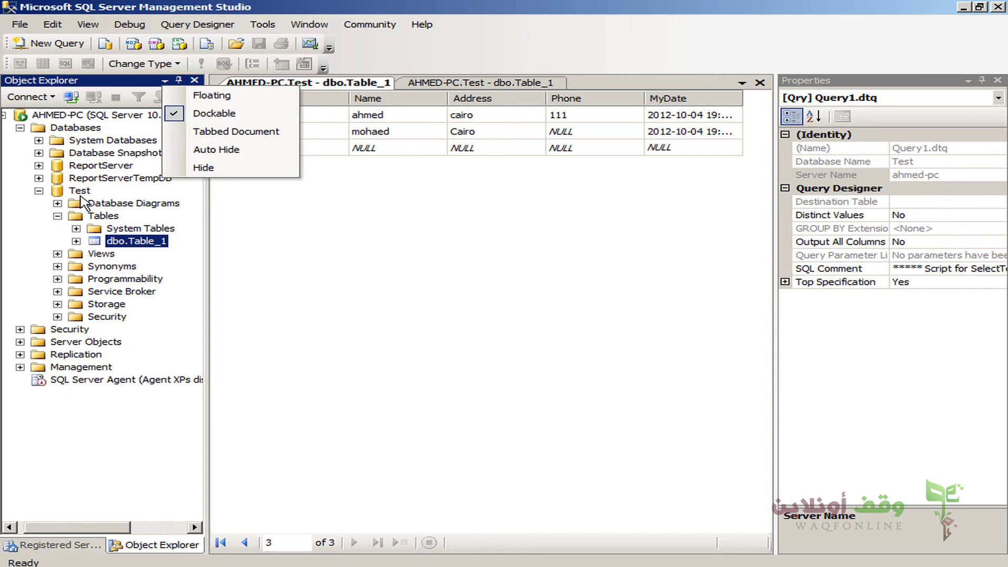
pyautogui.click(190, 101)
pyautogui.moveTo(50, 305); pyautogui.dragTo(382, 244)
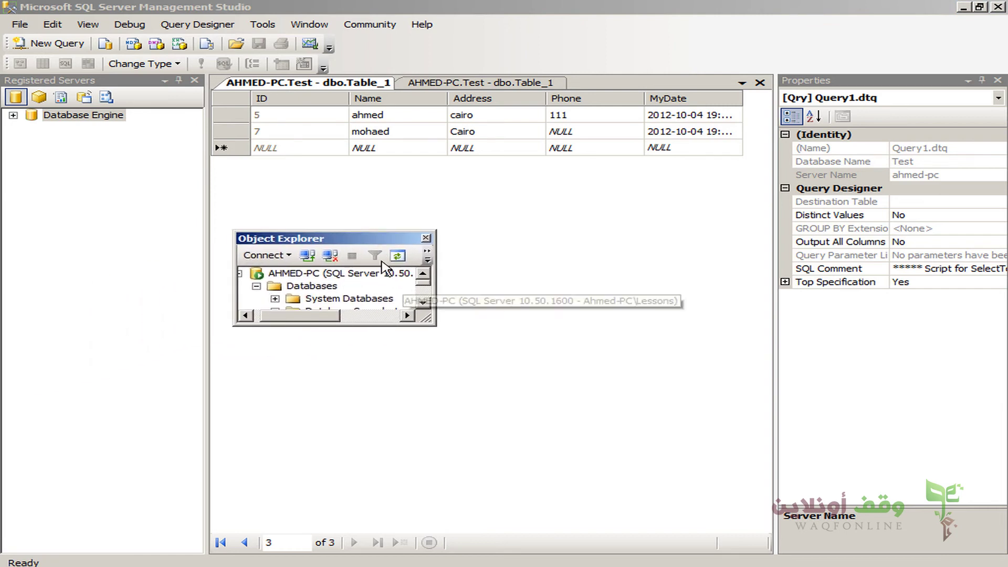
pyautogui.rightClick(364, 237)
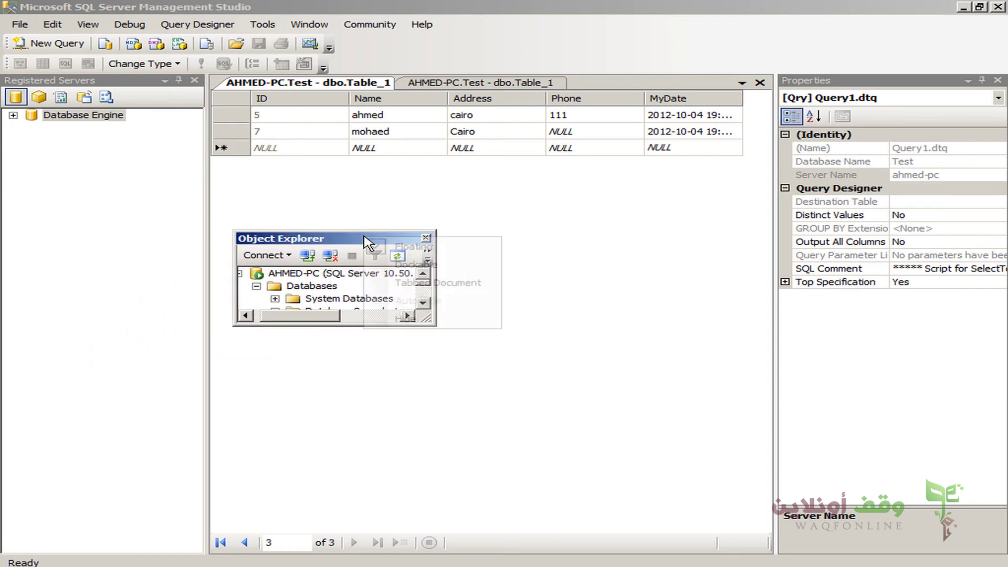
pyautogui.click(347, 238)
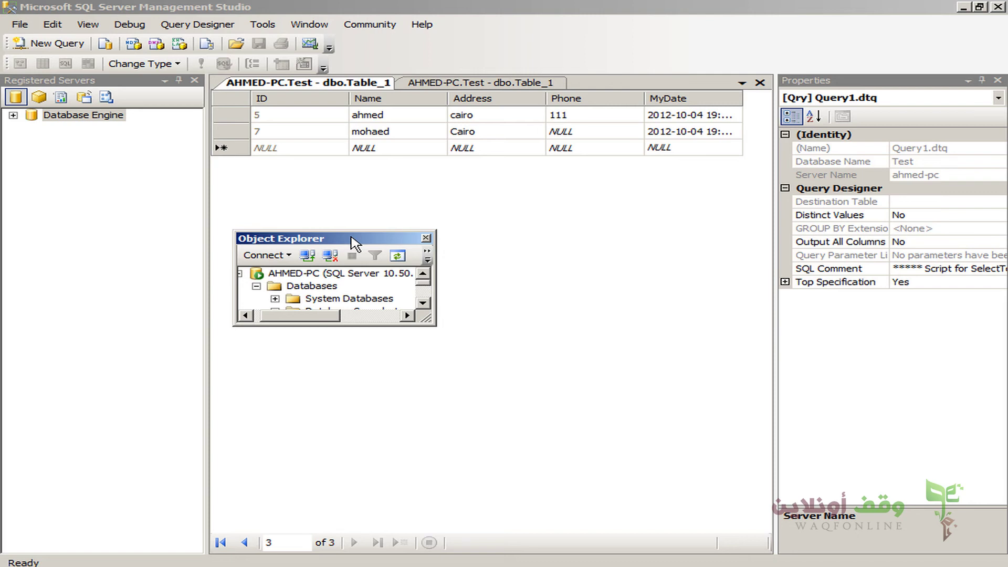
# Make the floating Object Explorer dockable, reposition it over the row editor, and turn it into a tabbed document
pyautogui.rightClick(356, 244)
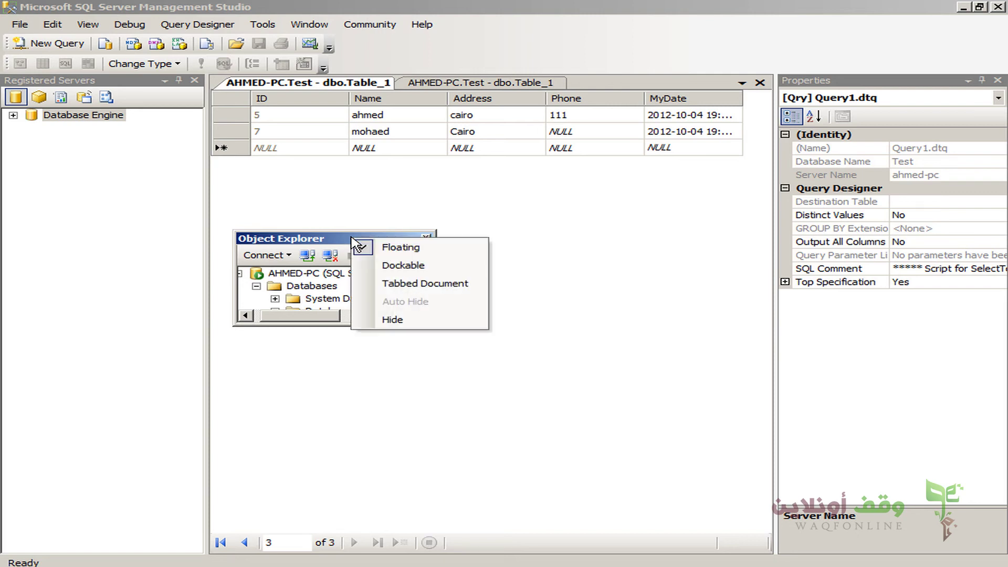
pyautogui.click(386, 266)
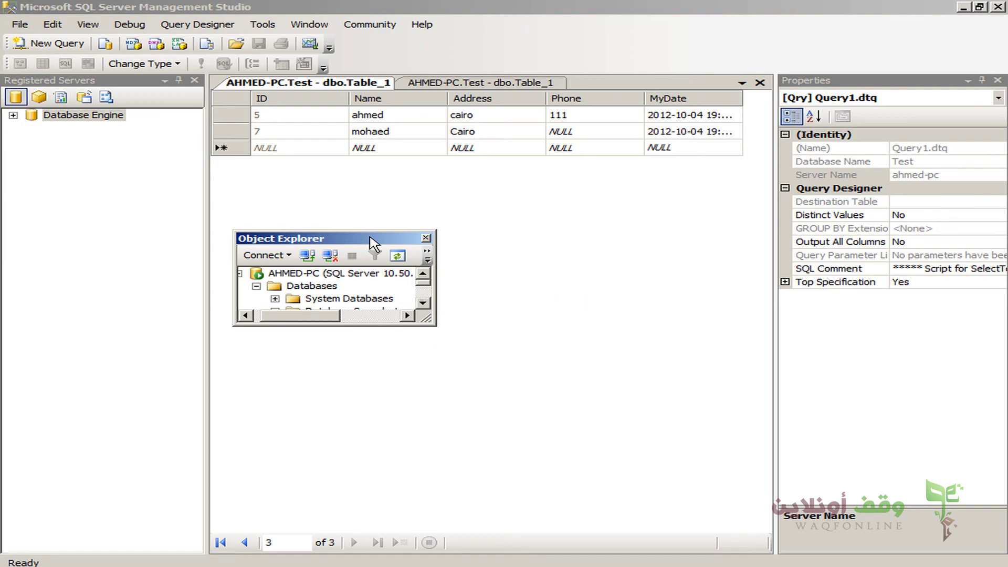
pyautogui.moveTo(373, 243); pyautogui.dragTo(385, 237)
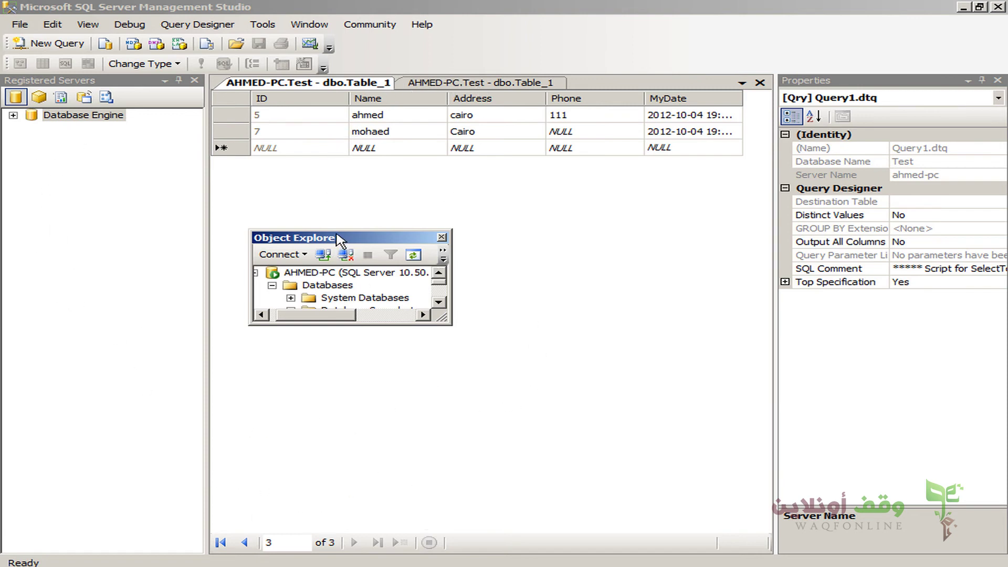
pyautogui.moveTo(359, 240); pyautogui.dragTo(491, 316)
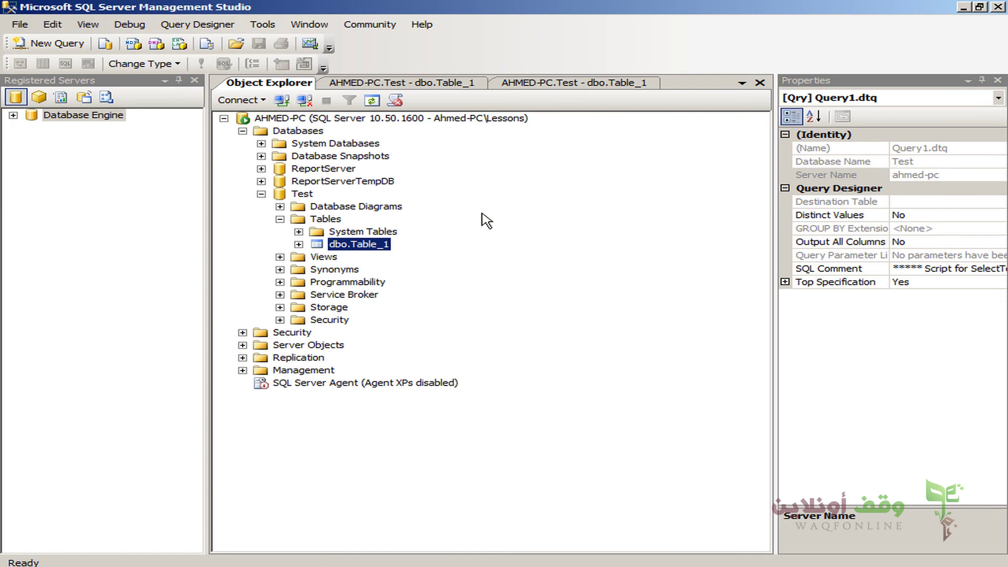
# Set the Object Explorer tab back to Dockable and dock the window together with Registered Servers
pyautogui.moveTo(269, 83)
pyautogui.mouseDown()
pyautogui.moveTo(291, 125)
pyautogui.moveTo(370, 198)
pyautogui.moveTo(281, 84)
pyautogui.mouseUp()
pyautogui.rightClick(280, 83)
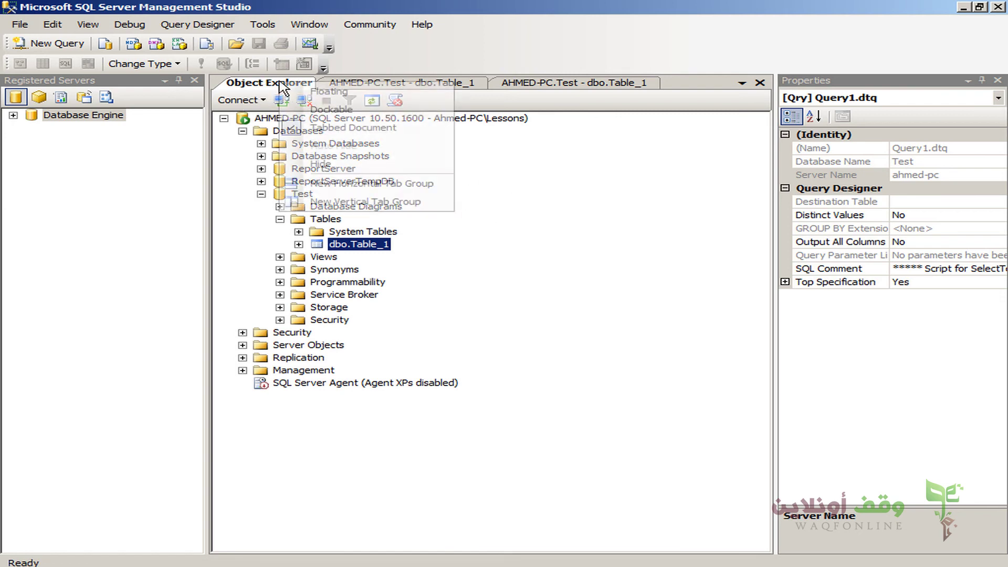
pyautogui.click(619, 208)
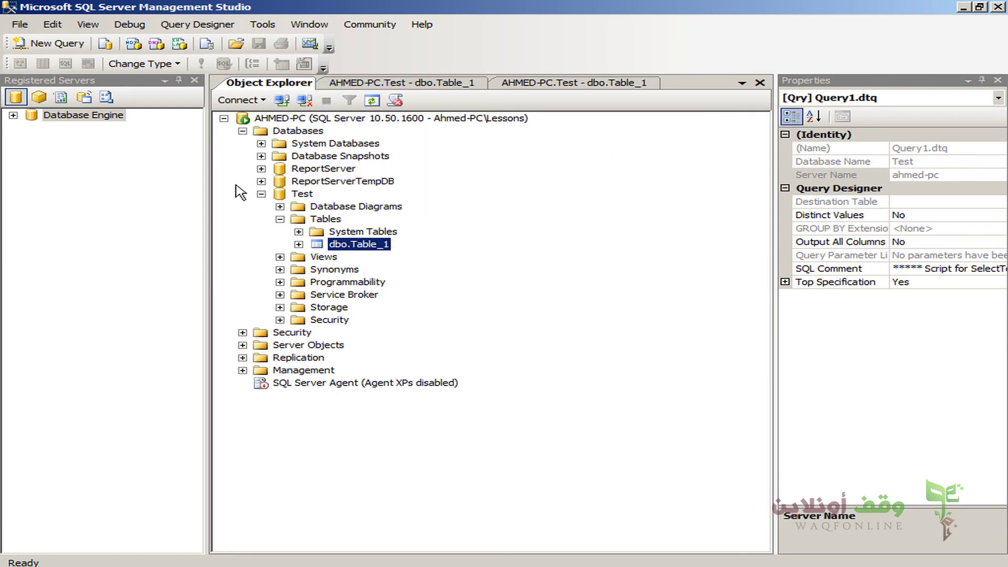
pyautogui.rightClick(273, 84)
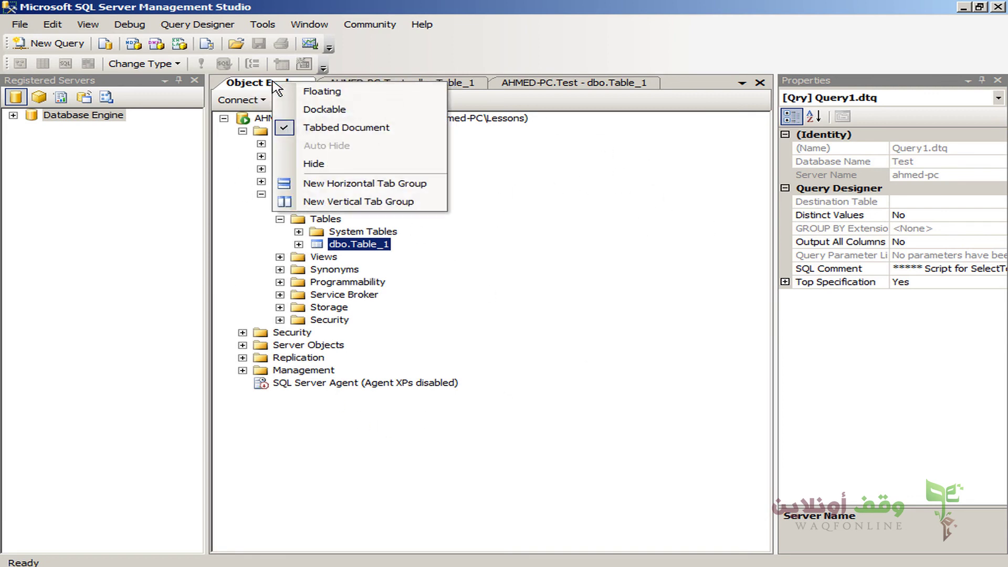
pyautogui.click(304, 109)
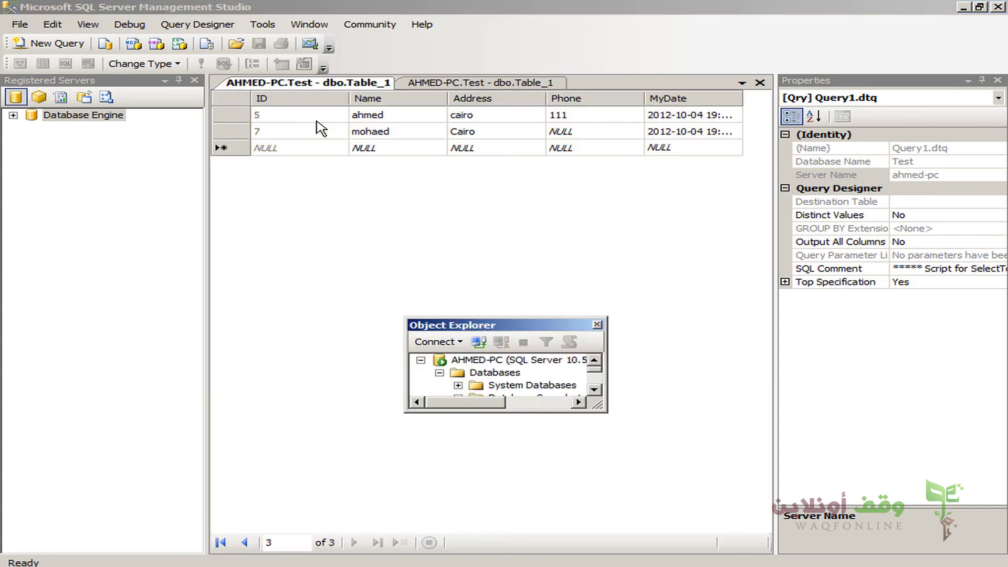
pyautogui.moveTo(471, 325); pyautogui.dragTo(103, 315)
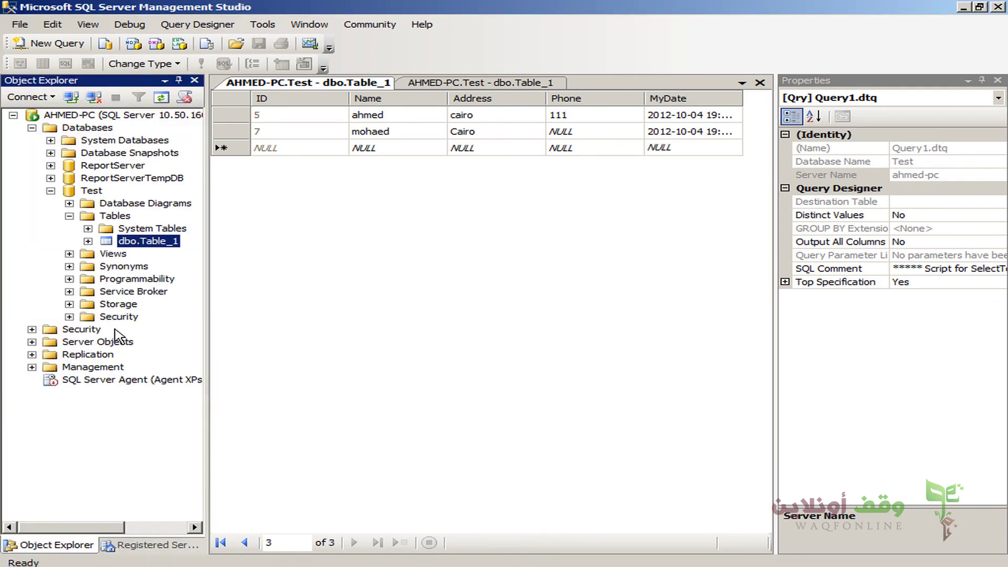
# Switch between the docked Object Explorer and Registered Servers, and turn Registered Servers into a tabbed document
pyautogui.click(136, 545)
pyautogui.click(78, 546)
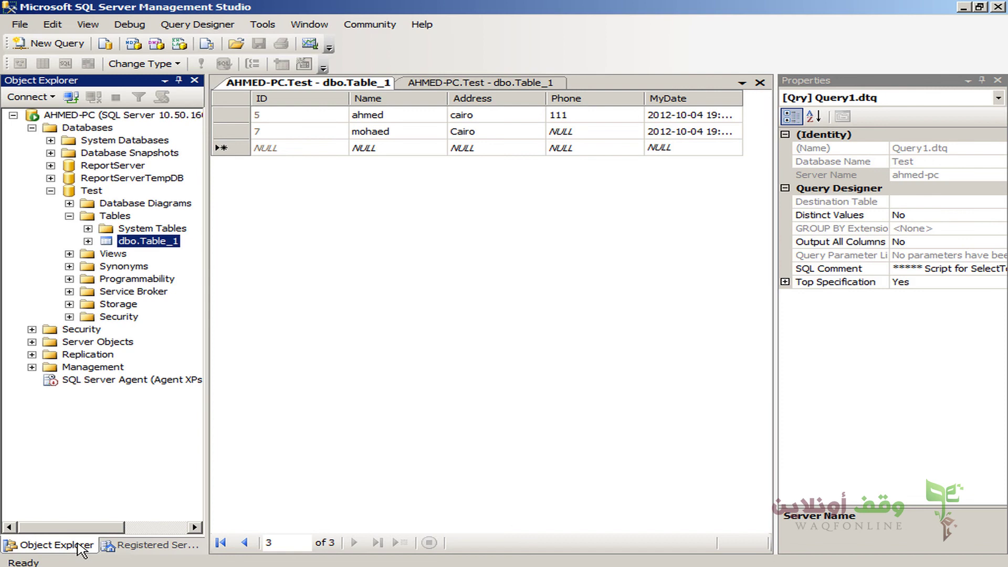
pyautogui.click(132, 546)
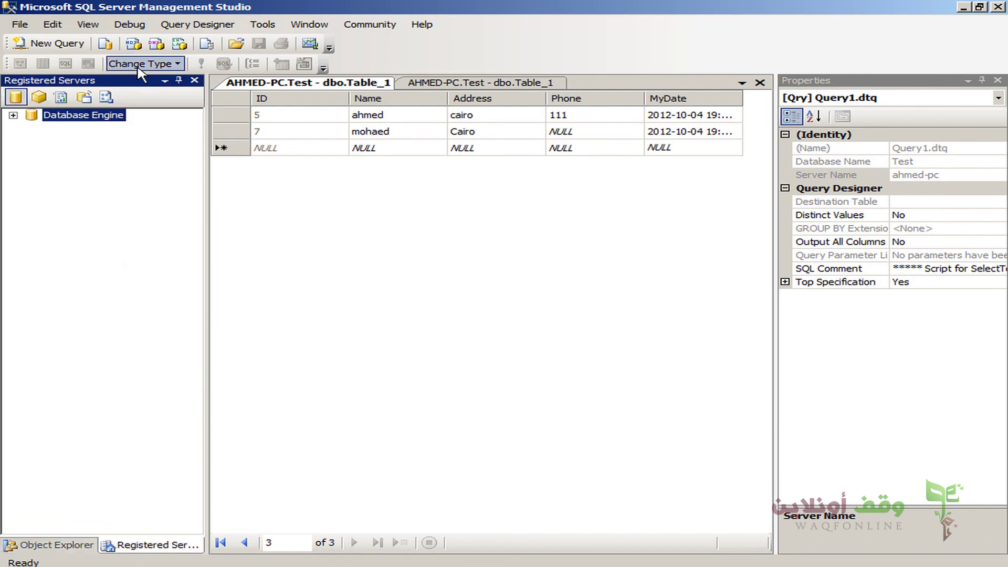
pyautogui.click(165, 80)
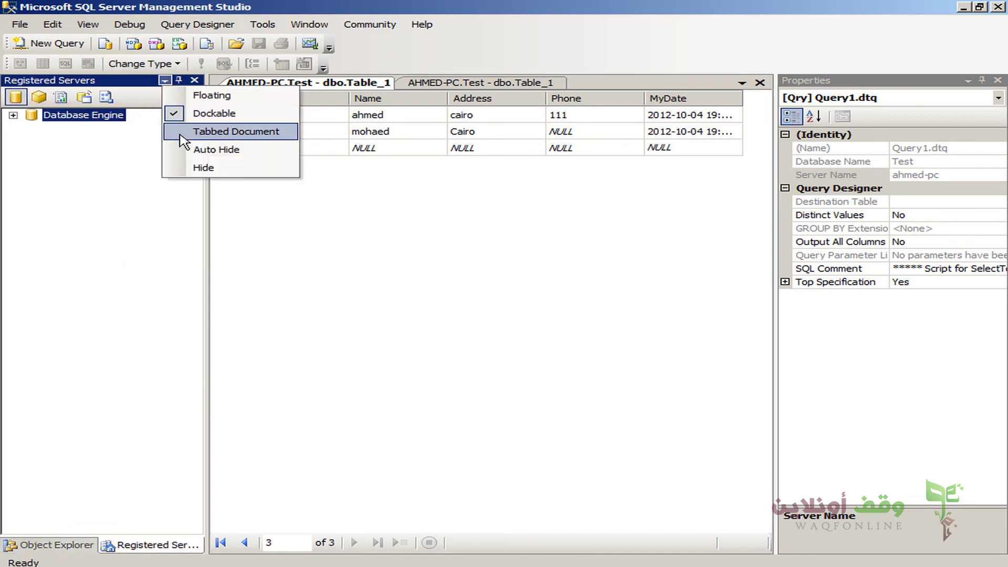
pyautogui.click(247, 146)
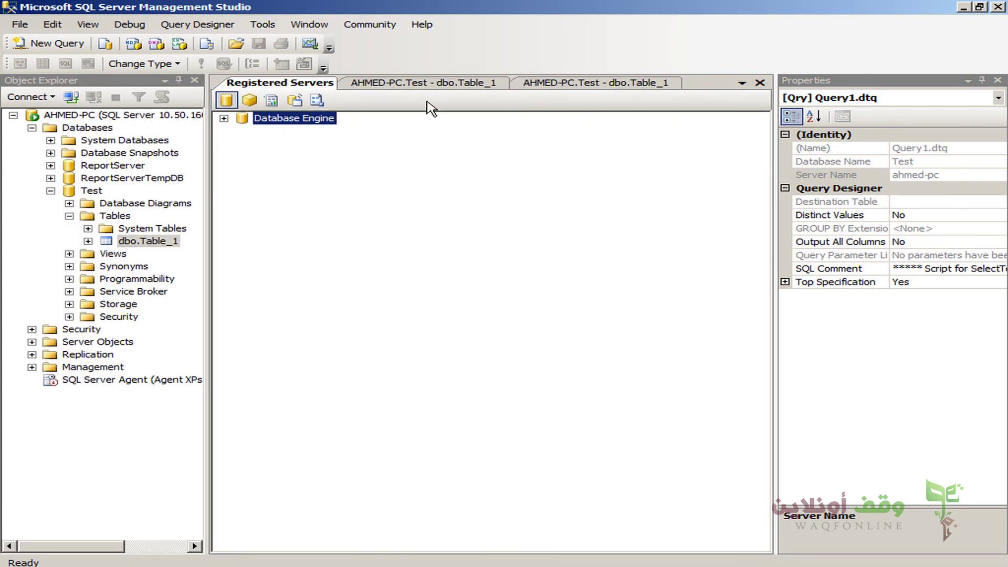
# Return Registered Servers to its docked place beside the Object Explorer and review its window position options
pyautogui.rightClick(292, 83)
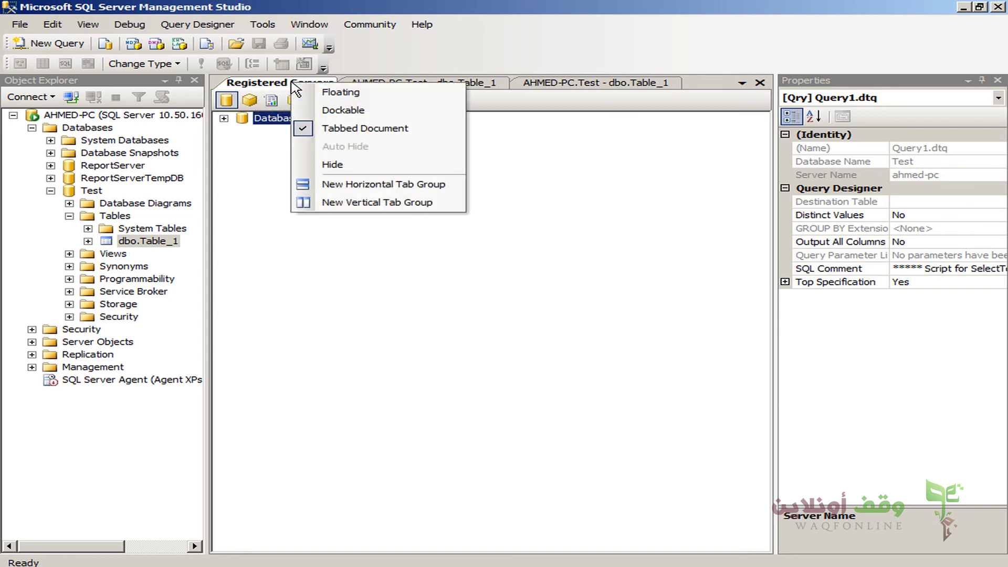
pyautogui.click(332, 110)
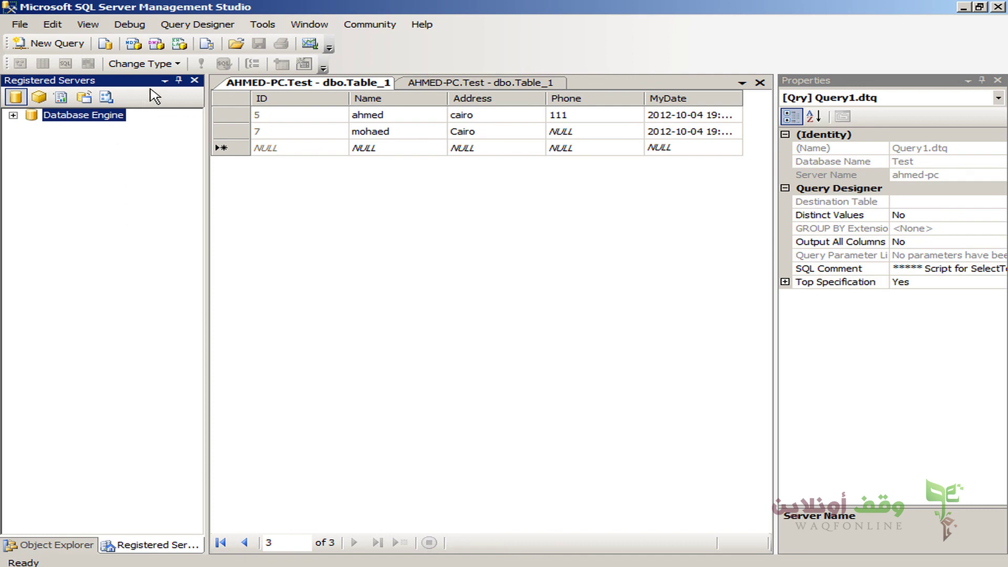
pyautogui.click(165, 80)
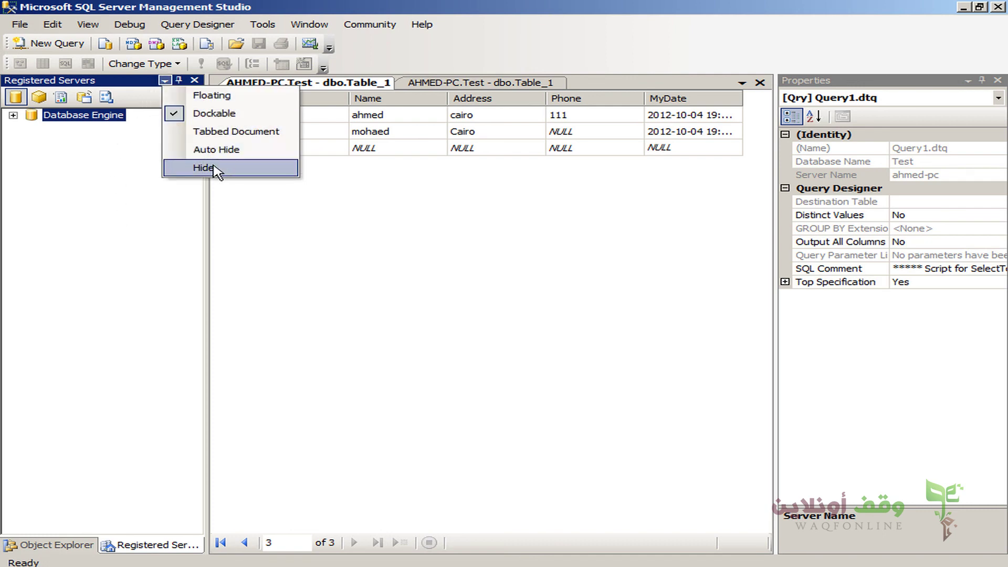
pyautogui.click(138, 82)
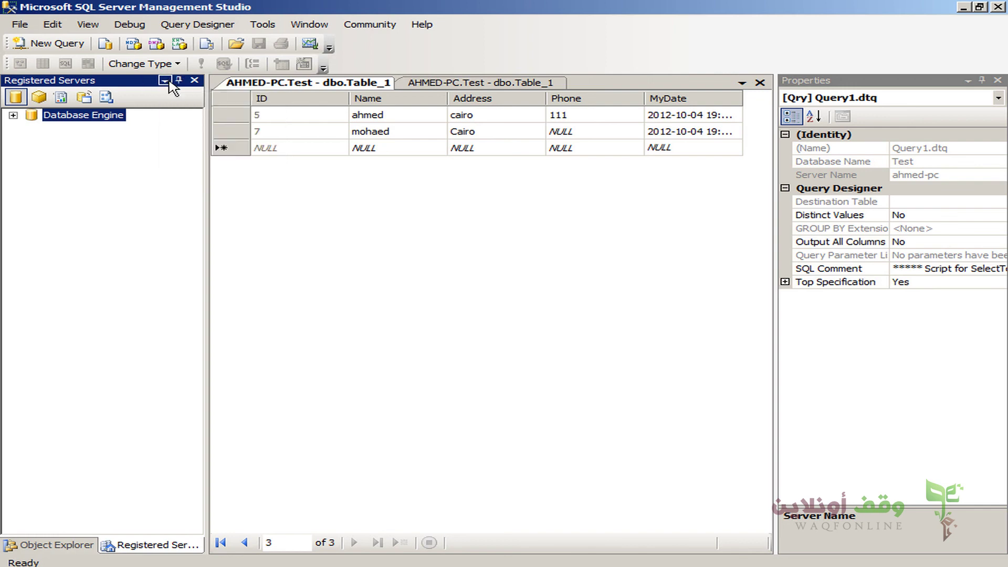
# Auto-hide the docked Registered Servers and Object Explorer group, reveal the Object Explorer, and pin it back in place
pyautogui.click(164, 81)
pyautogui.click(195, 149)
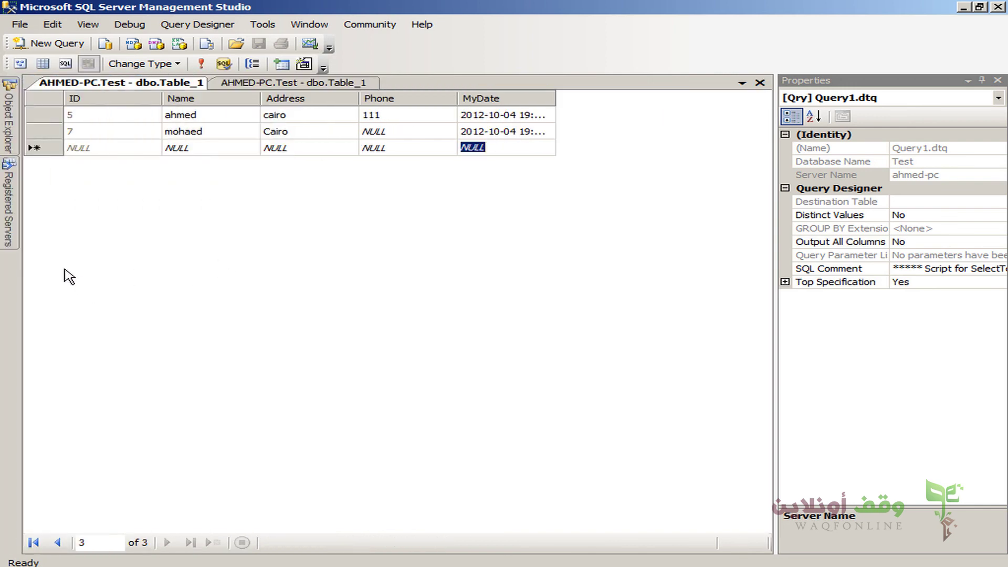
pyautogui.click(14, 139)
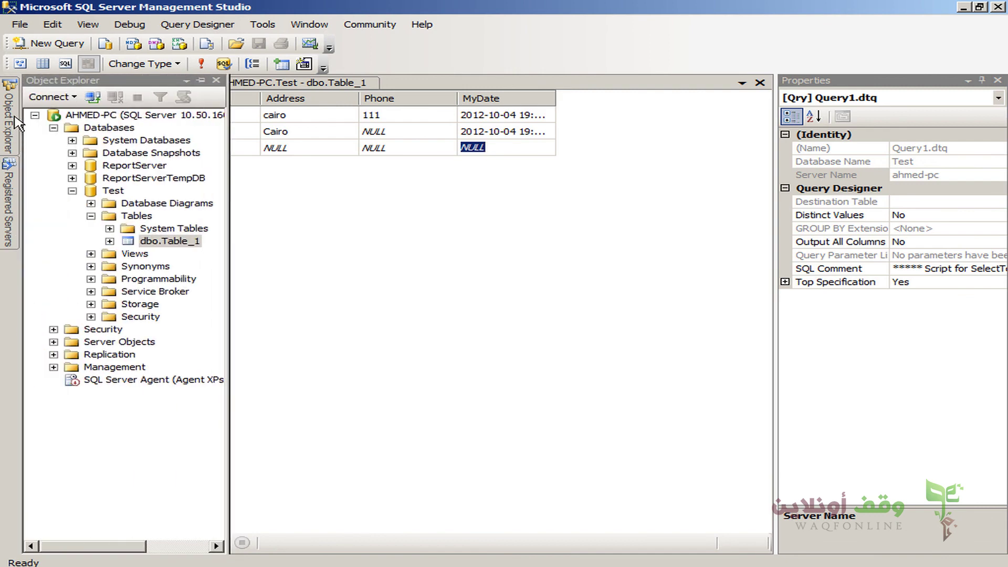
pyautogui.click(201, 80)
# Hide the Object Explorer pane completely and reopen it beside Registered Servers
pyautogui.click(165, 80)
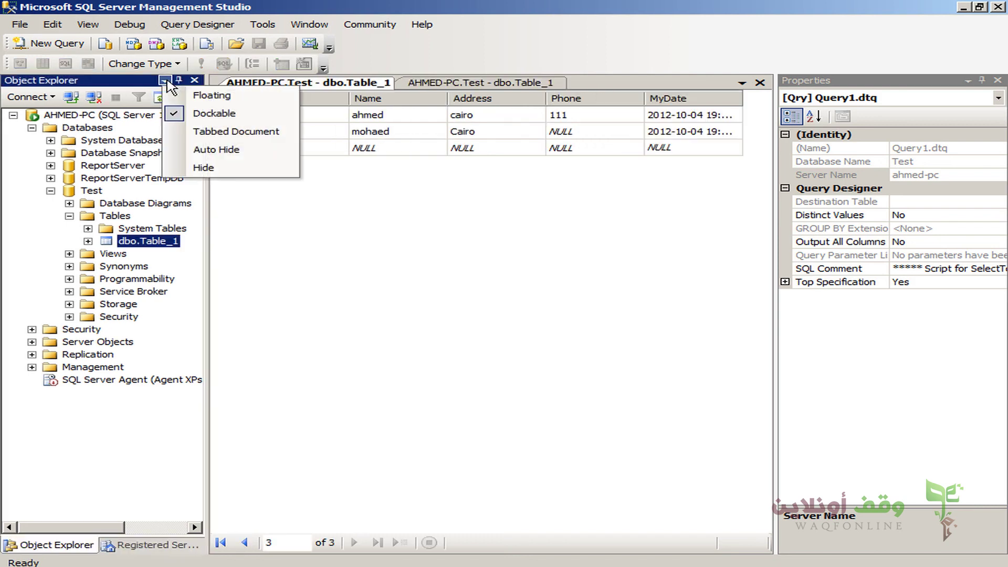
pyautogui.click(195, 168)
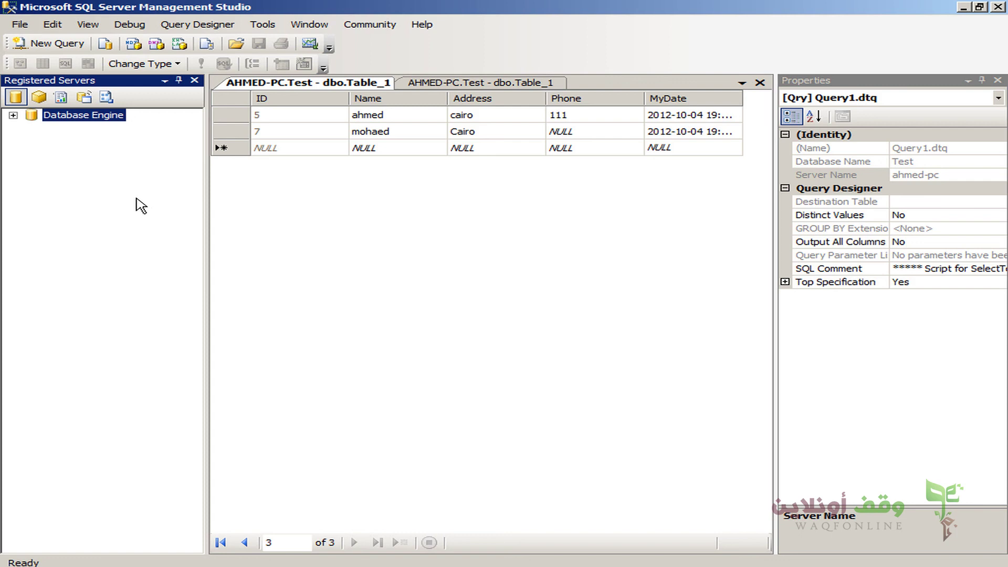
pyautogui.click(87, 27)
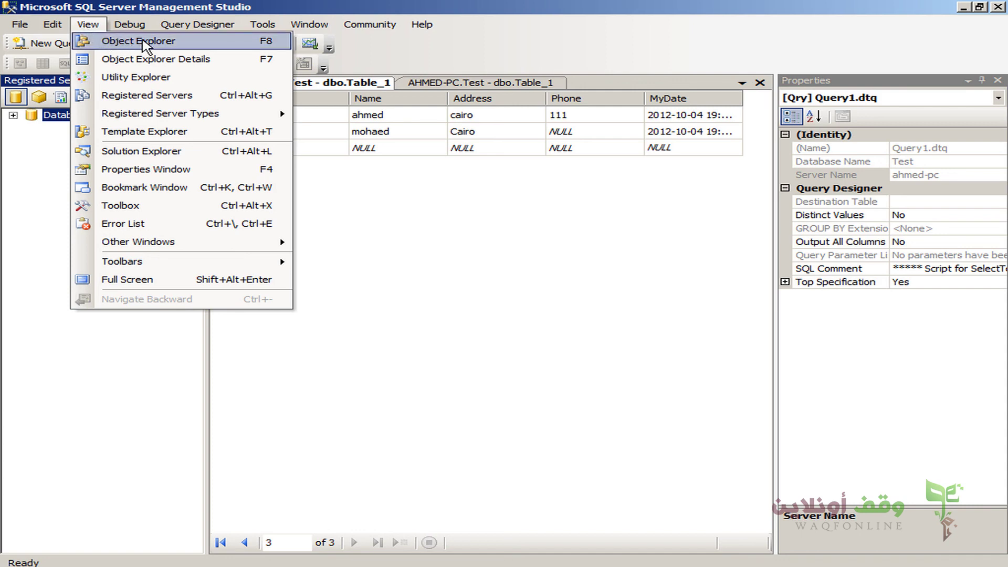
pyautogui.click(262, 43)
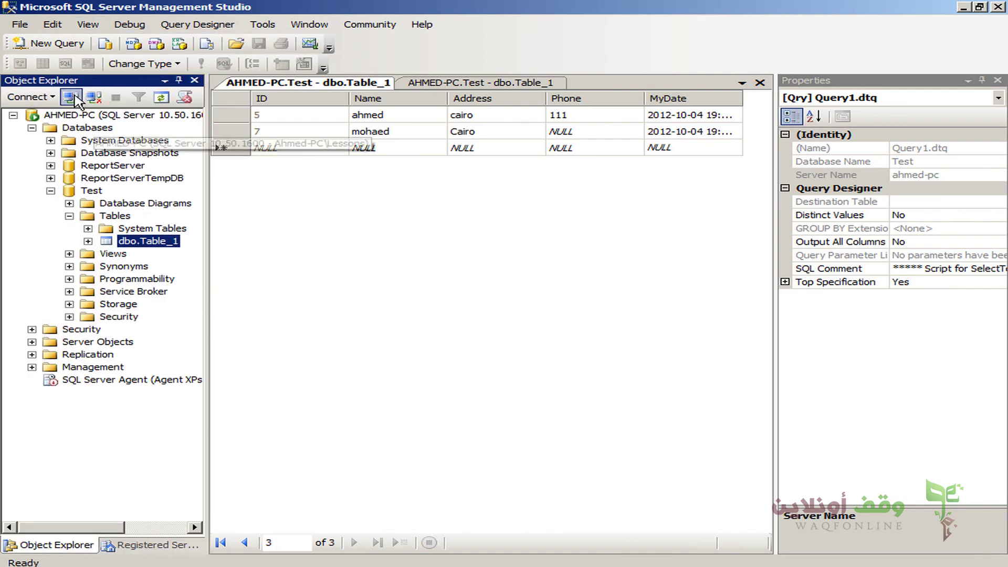